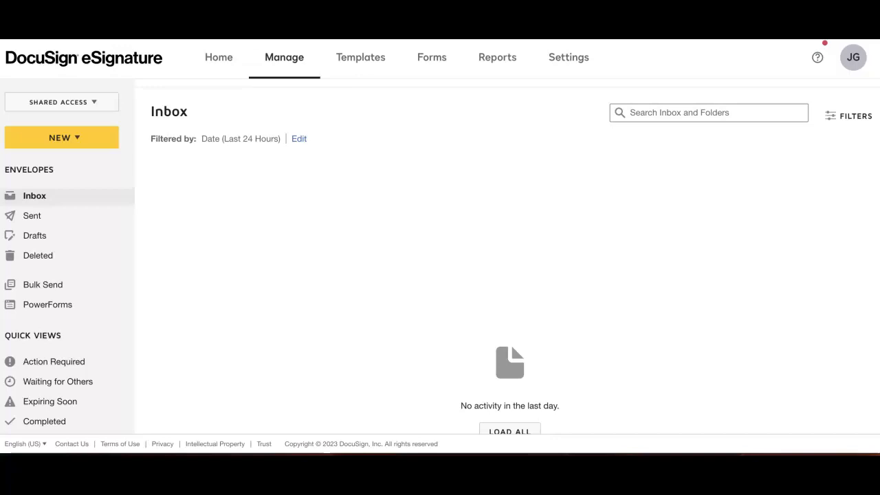
Step: Open the shared PK-8 SpEd Forms template and examine the documents it contains
left_click(357, 59)
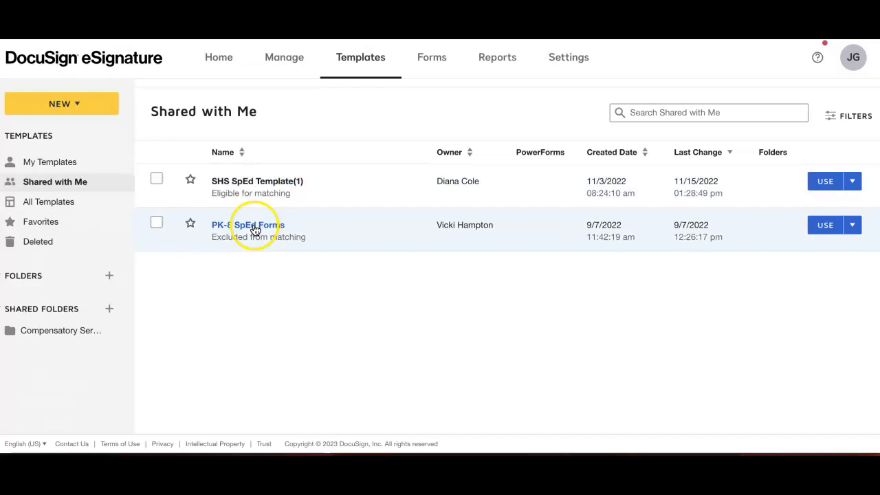
left_click(254, 230)
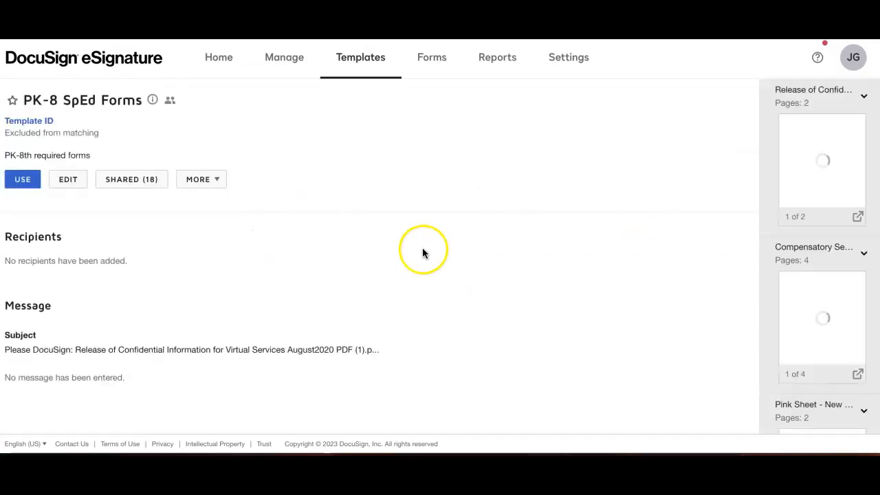
scroll(828, 177, "down", 4)
scroll(830, 178, "down", 10)
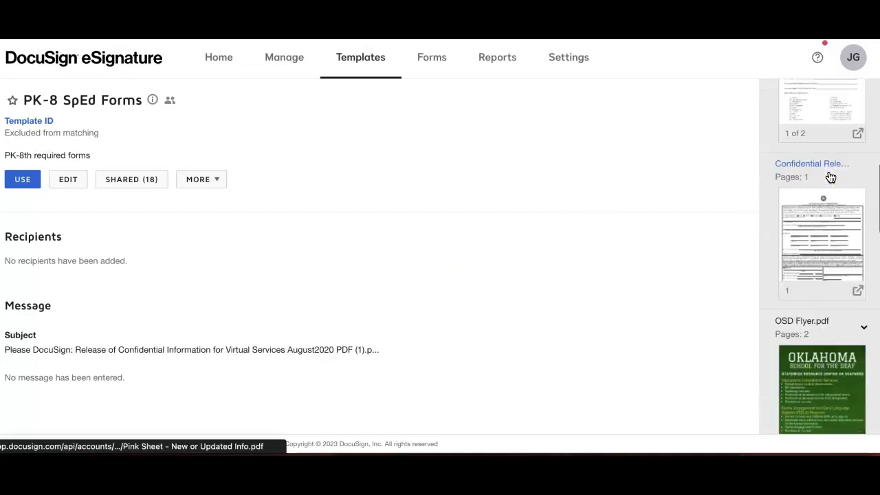
scroll(830, 178, "down", 4)
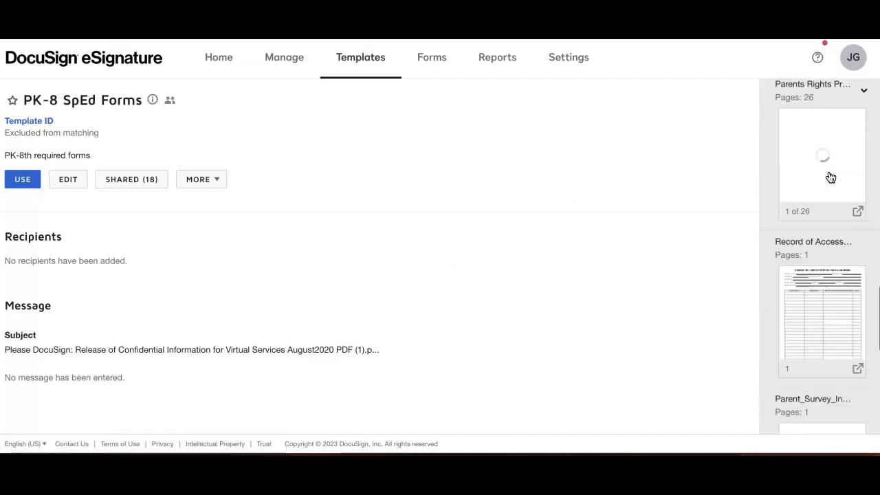
scroll(816, 339, "up", 1)
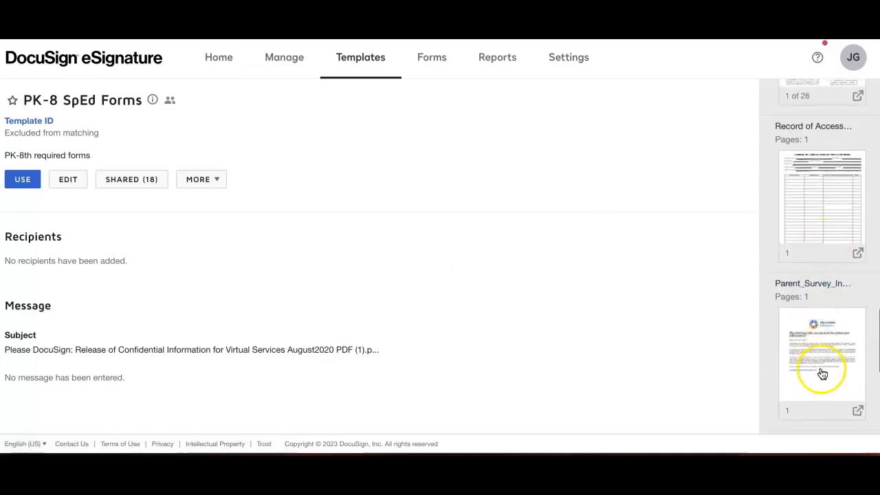
scroll(820, 369, "down", 4)
scroll(822, 373, "up", 8)
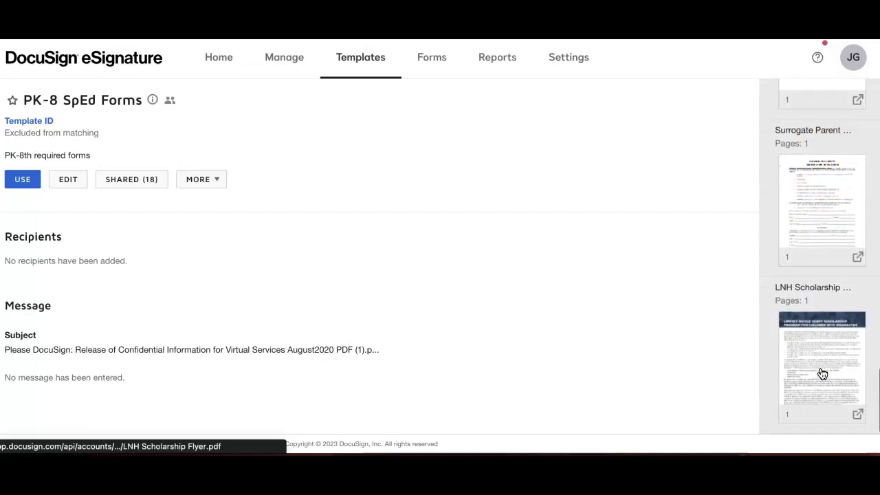
scroll(825, 315, "up", 3)
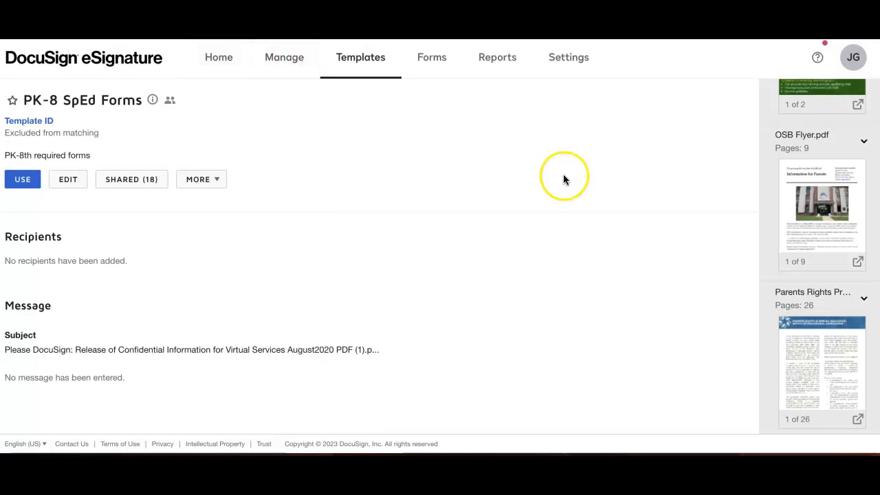
scroll(836, 260, "up", 7)
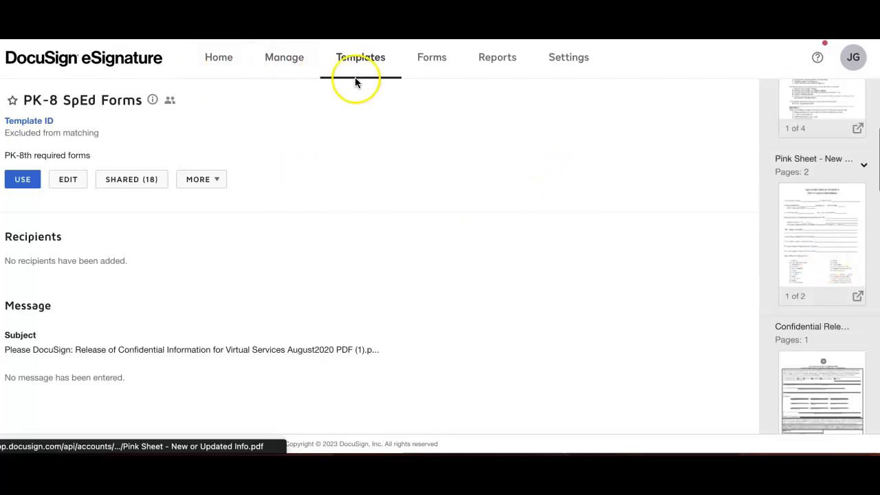
Step: Start a new envelope for sending documents from the envelope management page
left_click(284, 61)
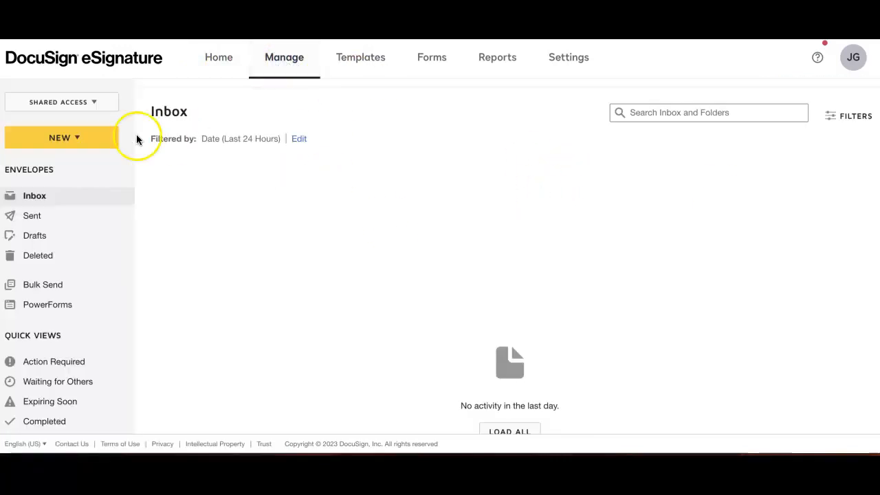
left_click(79, 138)
left_click(75, 169)
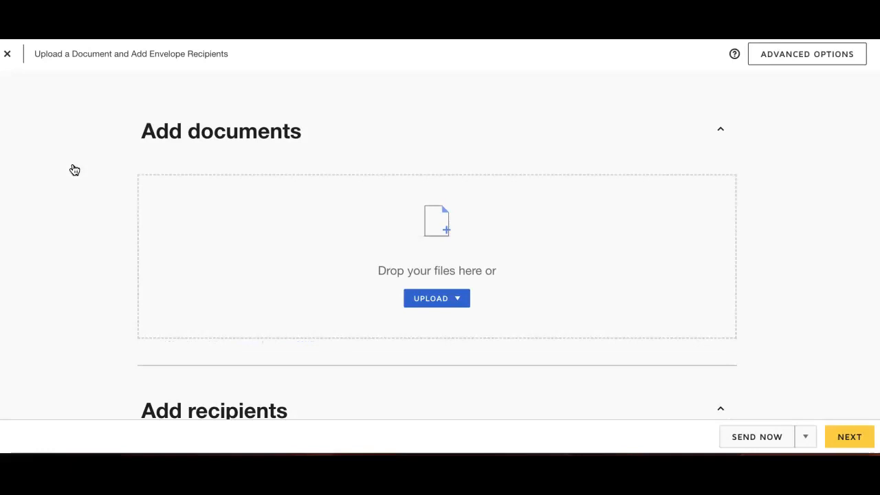
Step: Add the shared PK-8 SpEd Forms template to the envelope's documents
scroll(281, 255, "down", 1)
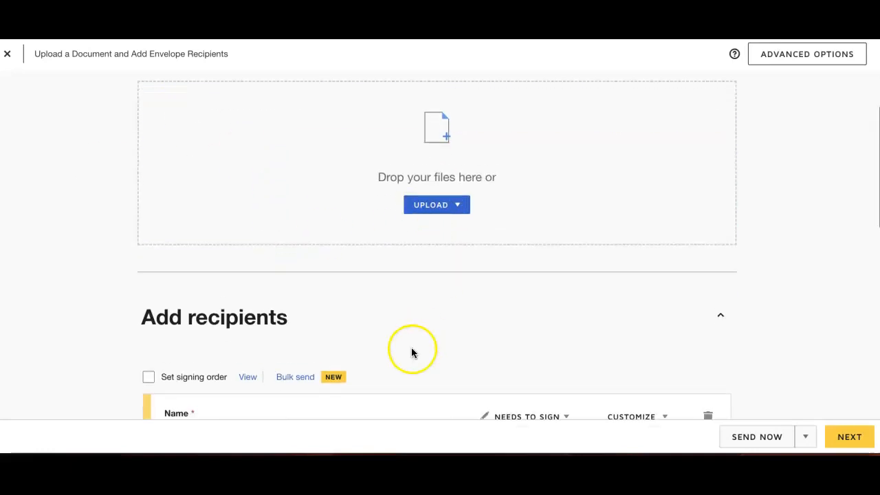
left_click(453, 208)
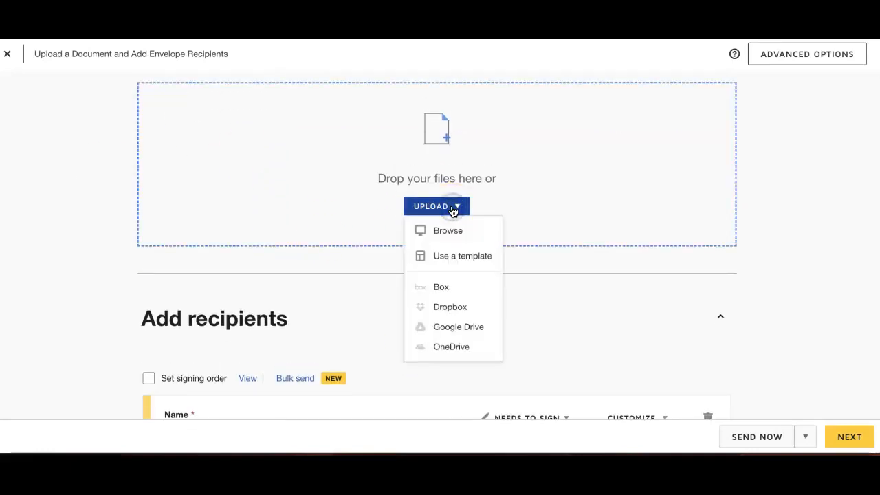
left_click(450, 256)
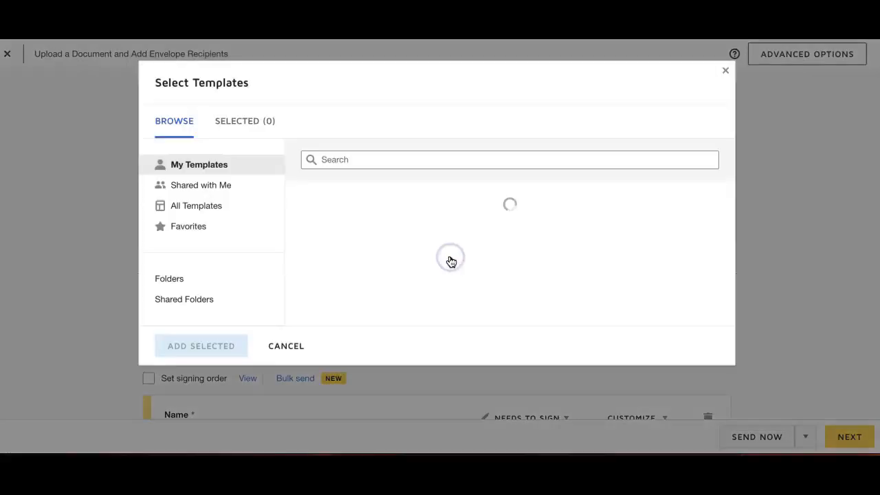
left_click(212, 187)
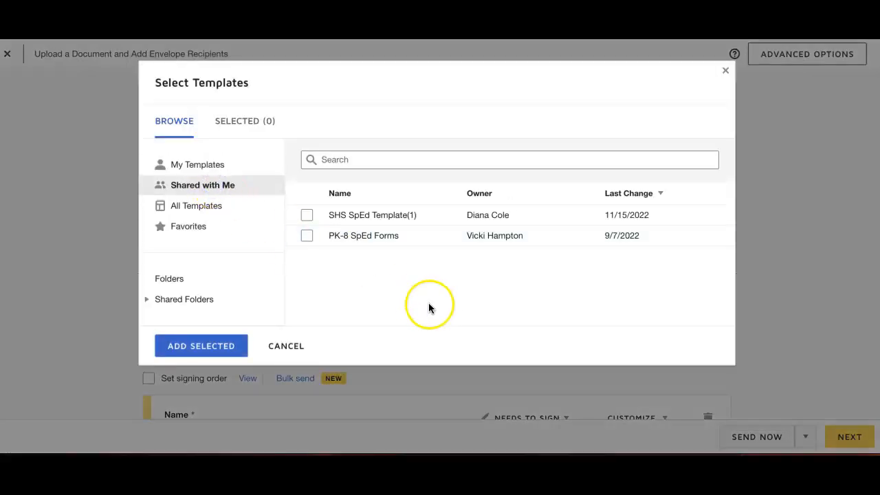
left_click(306, 238)
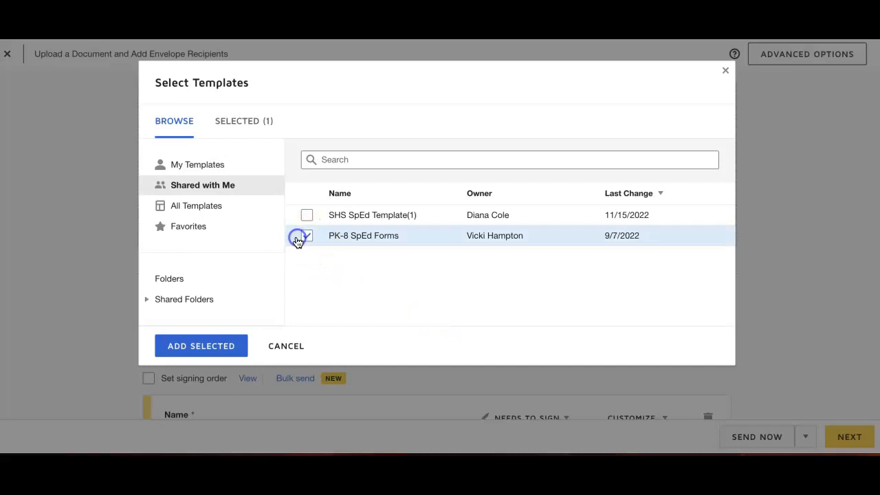
left_click(193, 347)
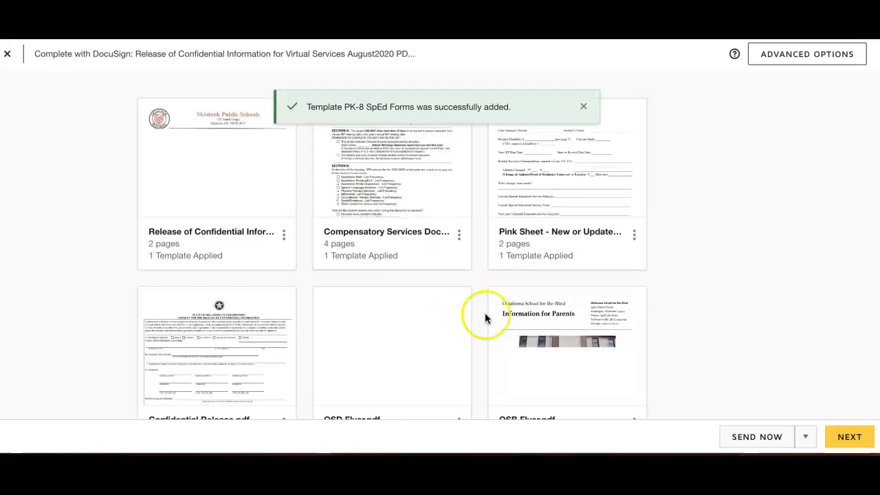
Step: Preview Confidential Release.pdf among the envelope's documents, read through the form, and close the preview
scroll(485, 318, "down", 3)
scroll(485, 318, "up", 2)
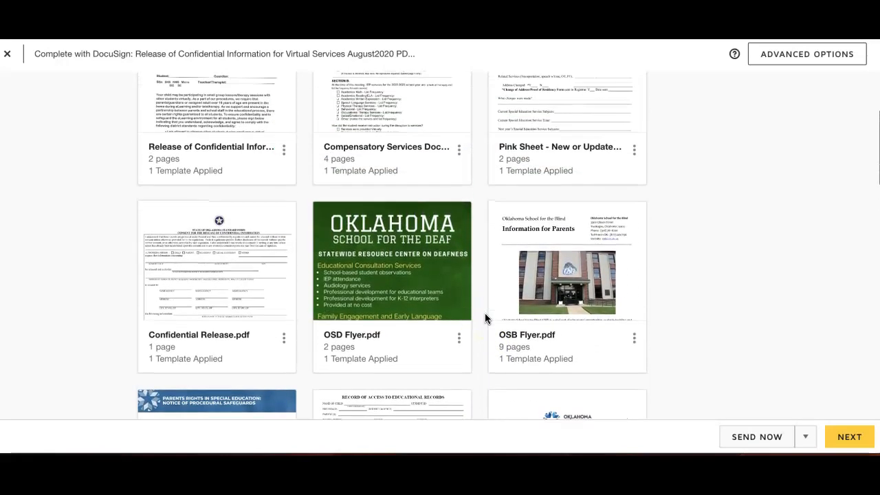
mouse_move(251, 278)
scroll(250, 278, "up", 1)
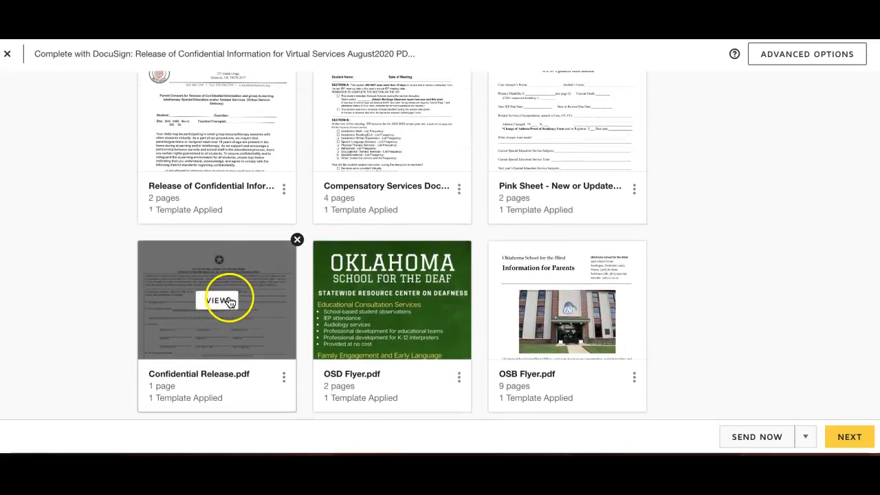
left_click(212, 301)
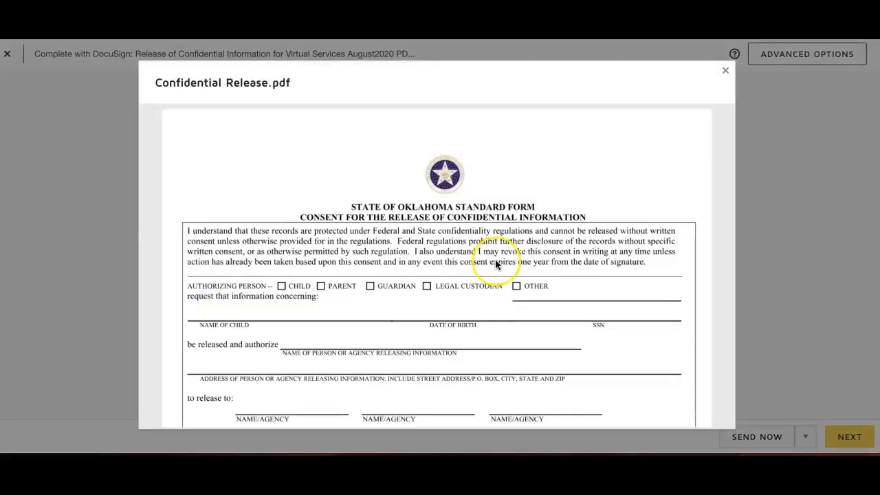
scroll(496, 264, "down", 10)
scroll(497, 265, "up", 10)
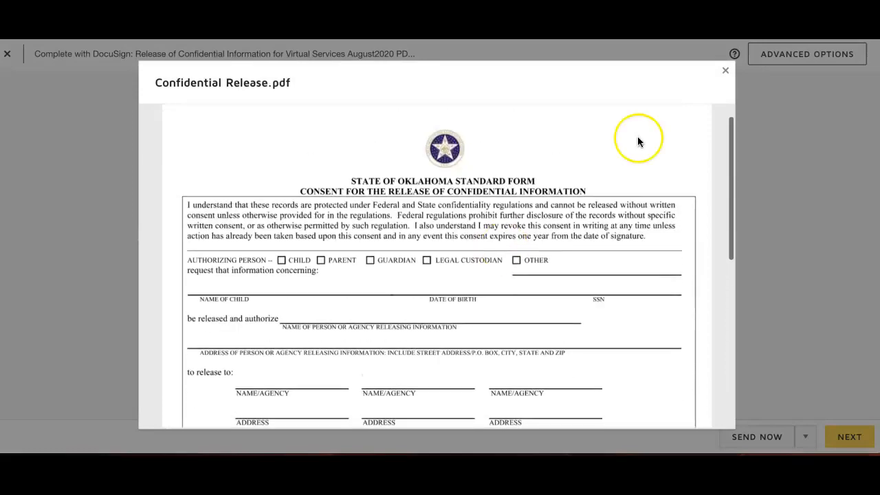
left_click(725, 70)
Step: Delete Confidential Release.pdf and OSD Flyer.pdf from the envelope
mouse_move(269, 261)
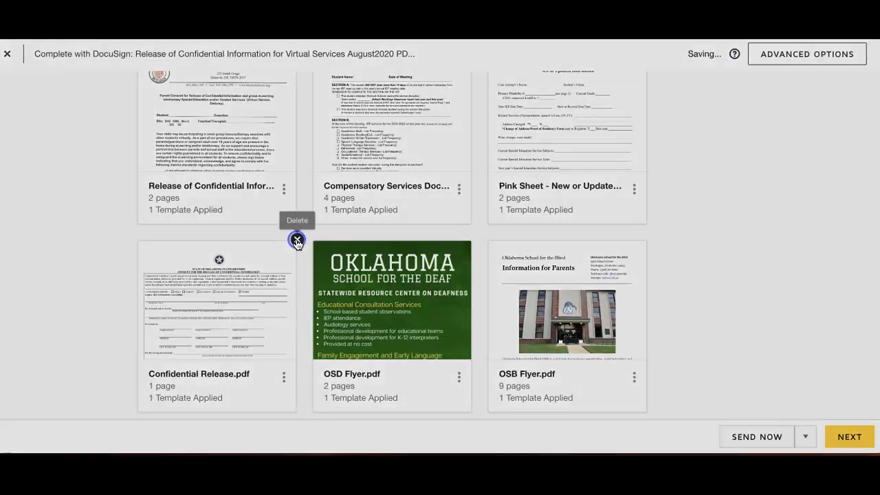
left_click(296, 241)
left_click(349, 173)
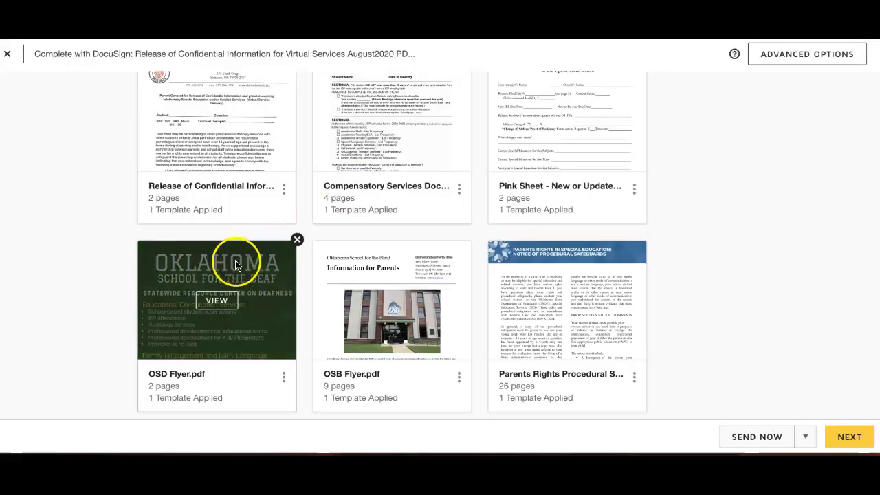
left_click(296, 240)
left_click(359, 175)
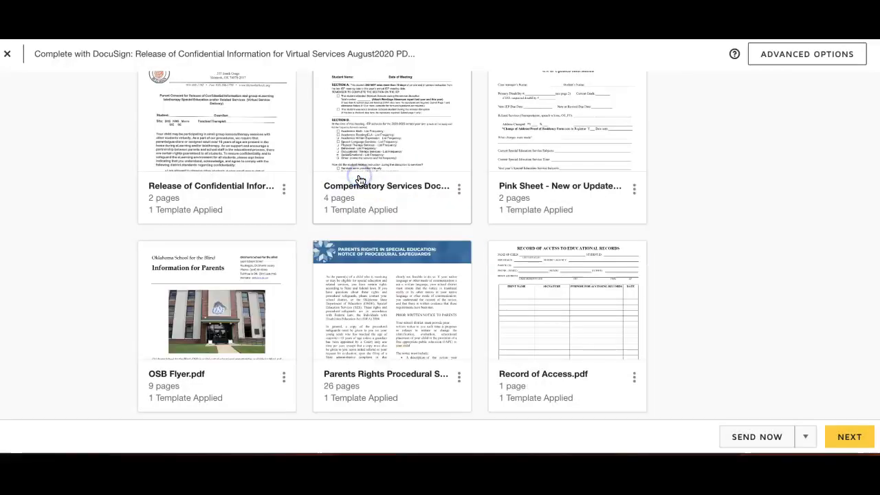
Step: Reorder the envelope's documents so that Record of Access.pdf comes first, ahead of the Release of Confidential Information form
scroll(404, 355, "down", 2)
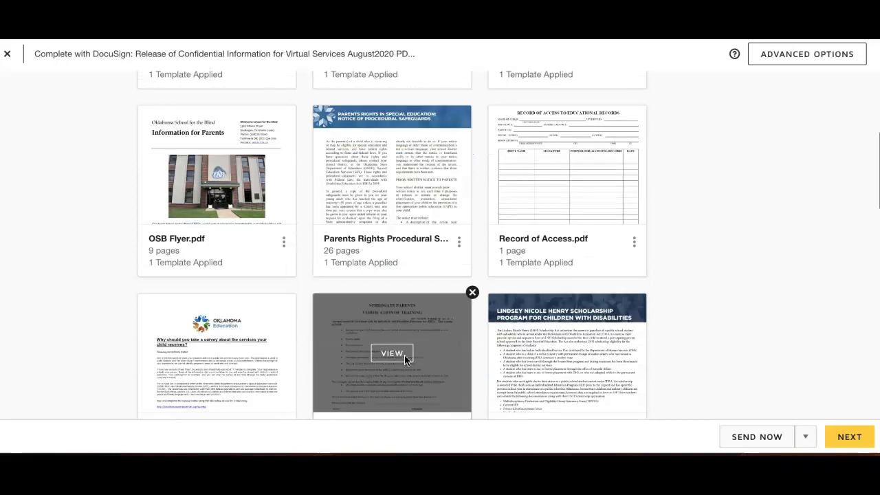
scroll(404, 357, "down", 2)
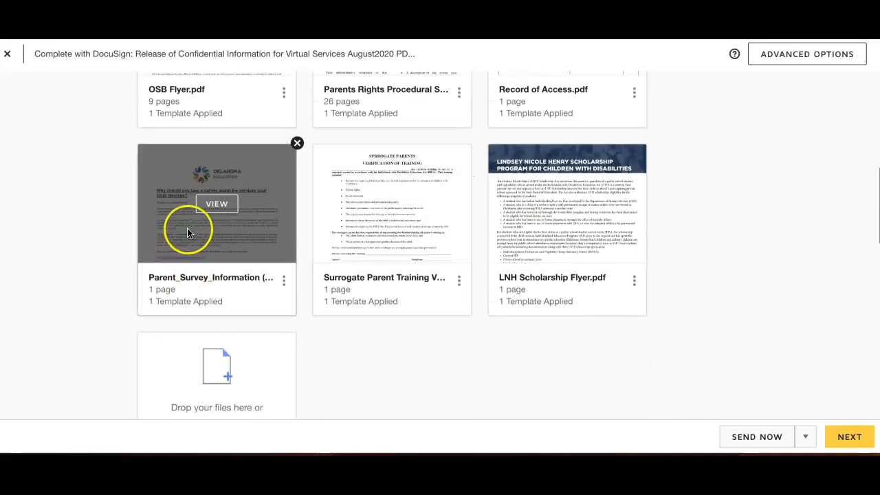
scroll(202, 231, "up", 3)
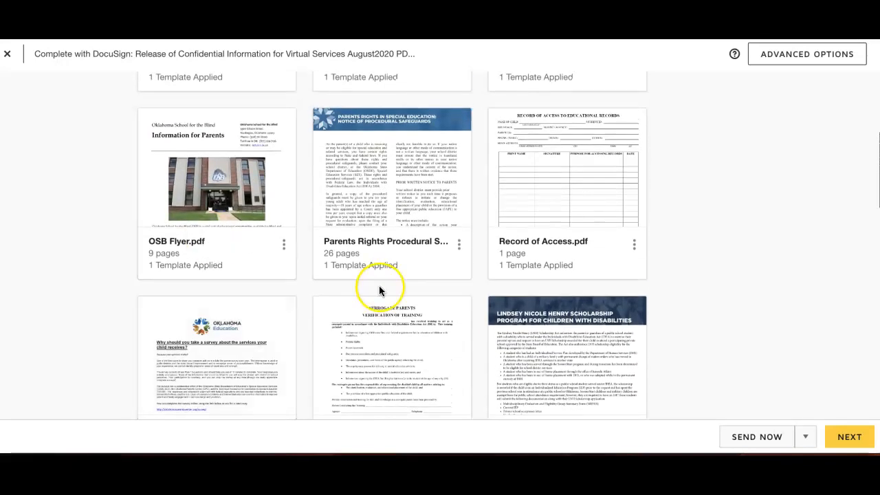
scroll(553, 305, "down", 2)
scroll(558, 295, "up", 3)
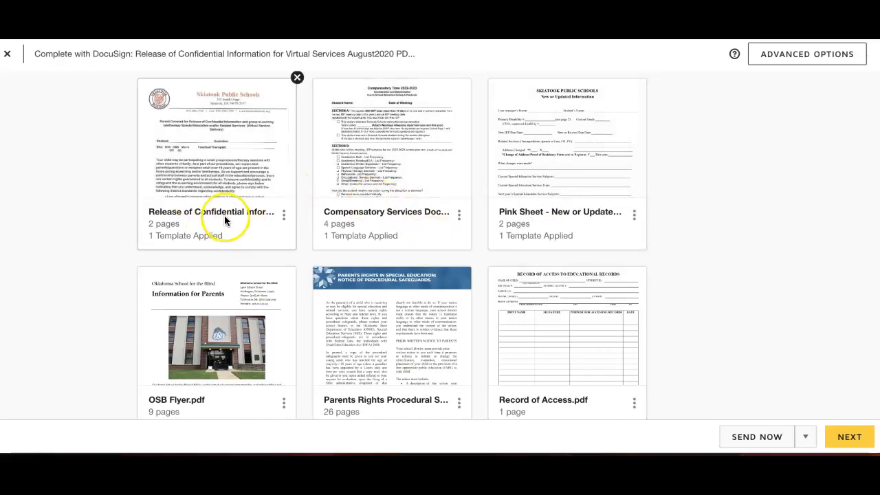
scroll(231, 177, "down", 1)
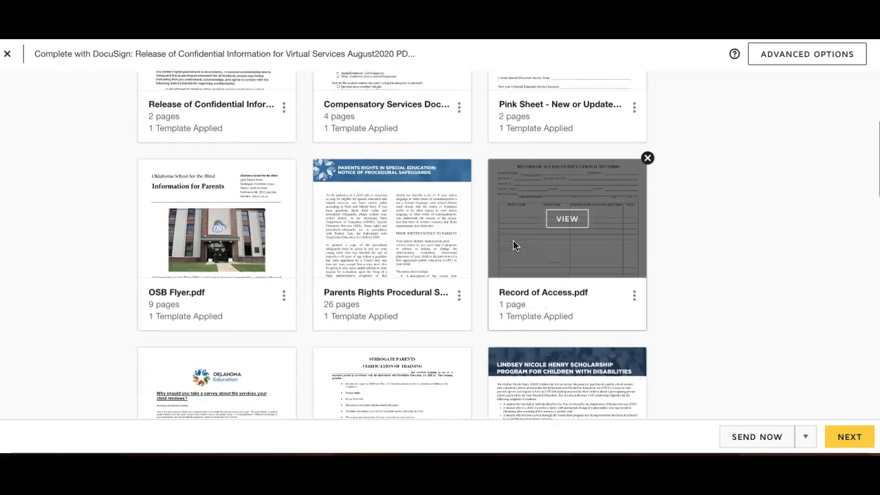
scroll(513, 240, "up", 2)
left_click_drag(519, 364, 176, 193)
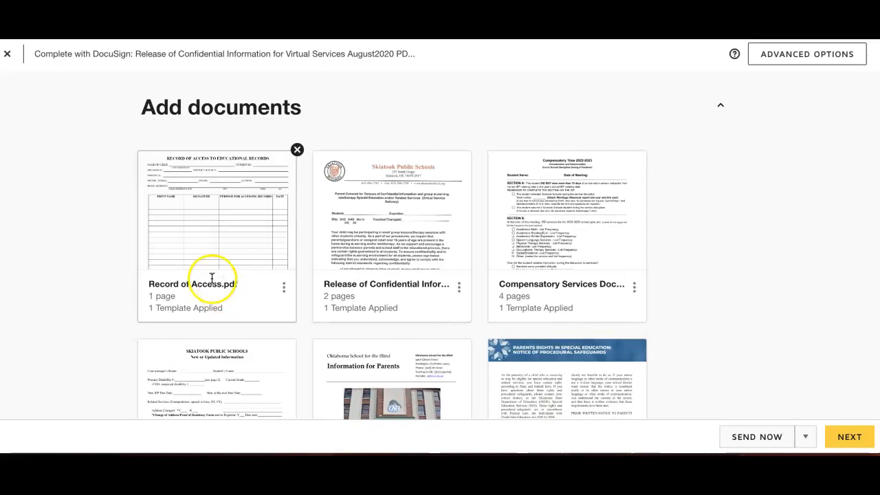
scroll(370, 253, "down", 1)
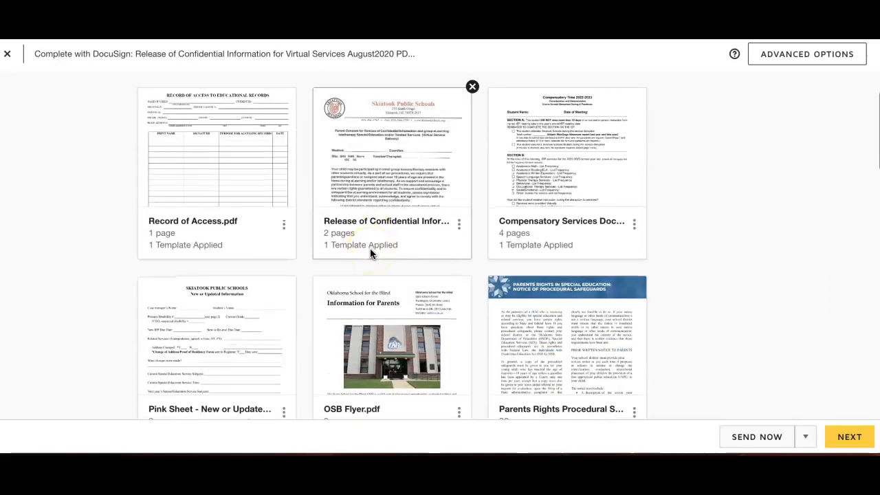
left_click(305, 203)
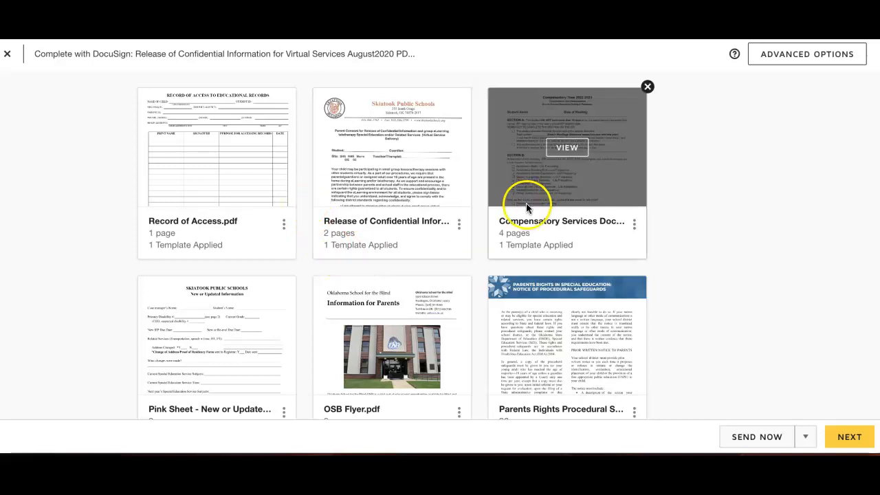
Step: Fill in the first recipient from the suggested saved contact and add a second, blank recipient entry
scroll(486, 305, "down", 6)
scroll(486, 309, "down", 2)
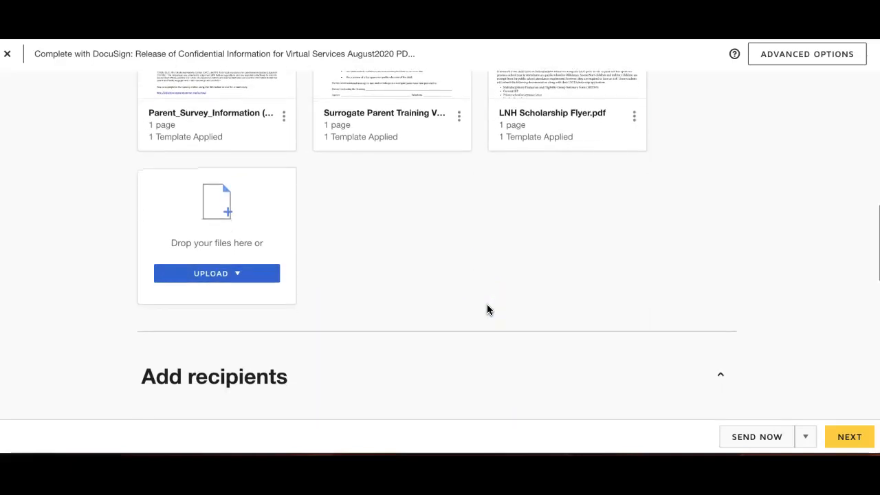
scroll(486, 309, "down", 4)
scroll(487, 309, "down", 1)
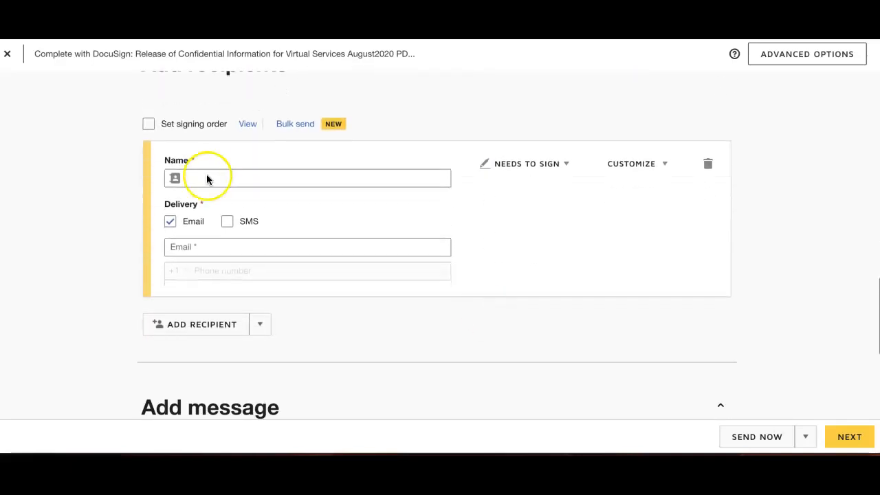
left_click(277, 182)
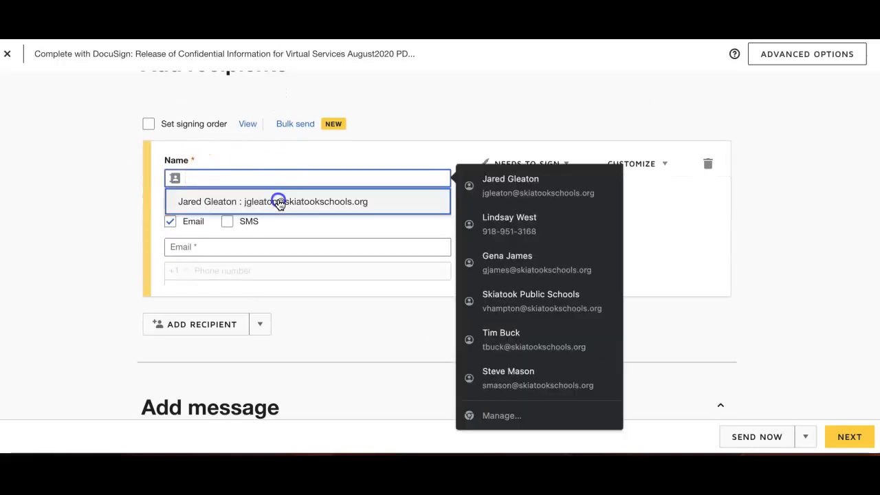
left_click(279, 198)
left_click(208, 325)
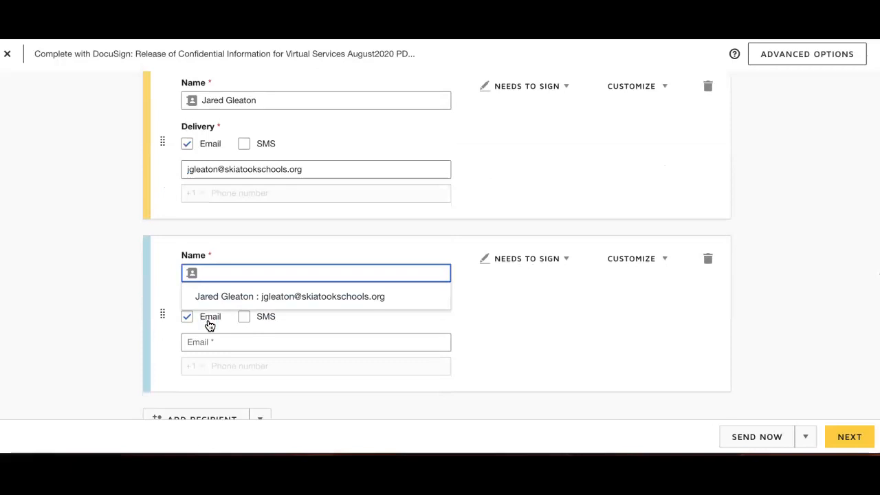
Step: Fill in the second recipient's name and email by choosing the matching school staff member from the saved contacts
type("Rn")
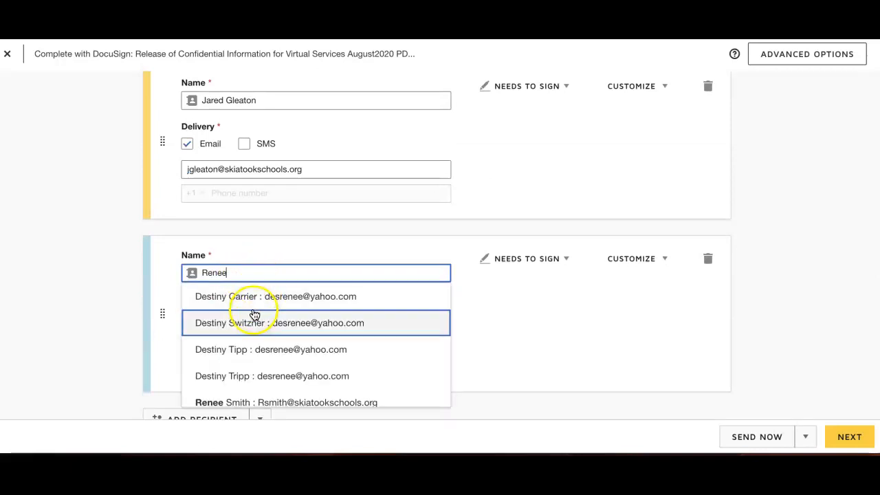
scroll(254, 314, "down", 1)
left_click(239, 393)
scroll(373, 315, "down", 1)
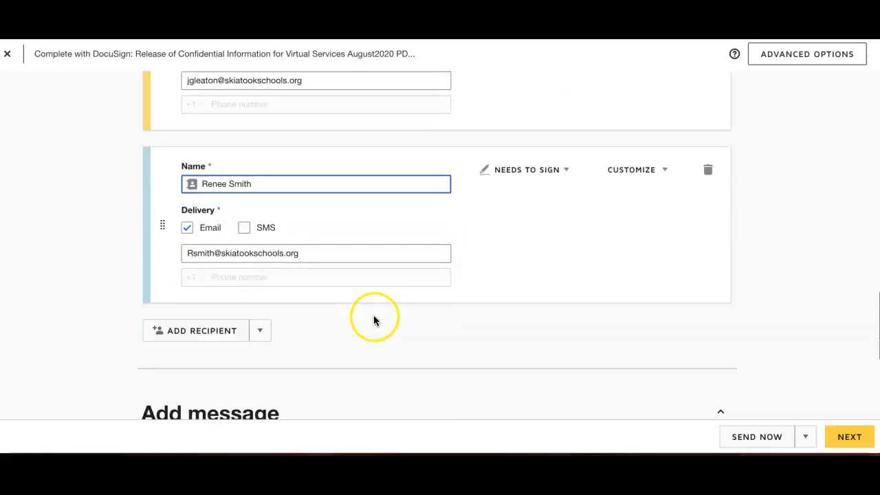
Step: Add a third recipient and enter the full name and personal email address
scroll(235, 253, "up", 2)
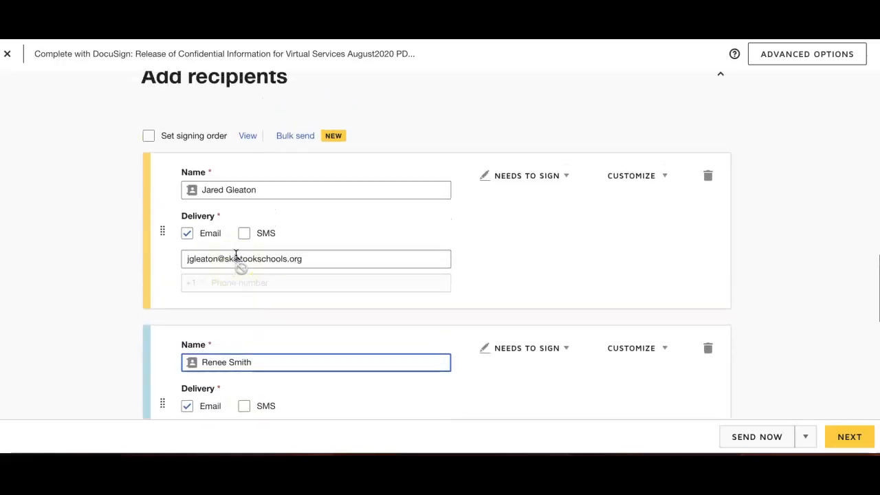
scroll(240, 261, "down", 2)
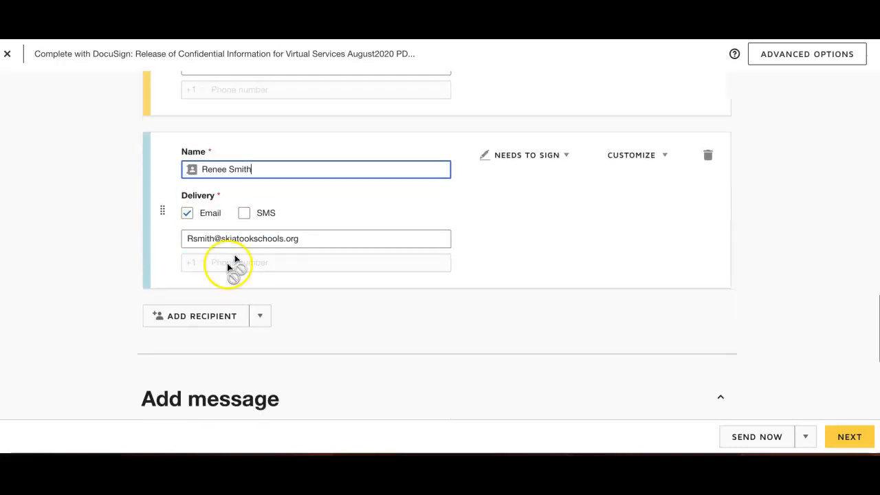
left_click(206, 317)
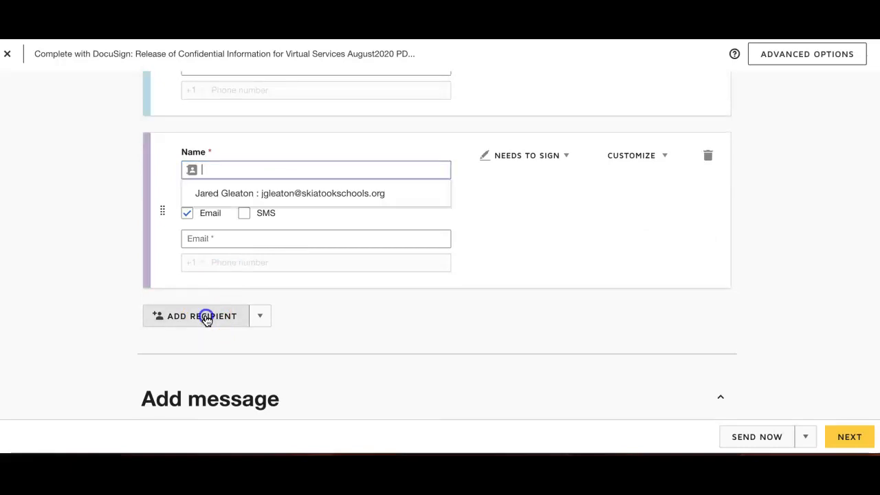
left_click(287, 174)
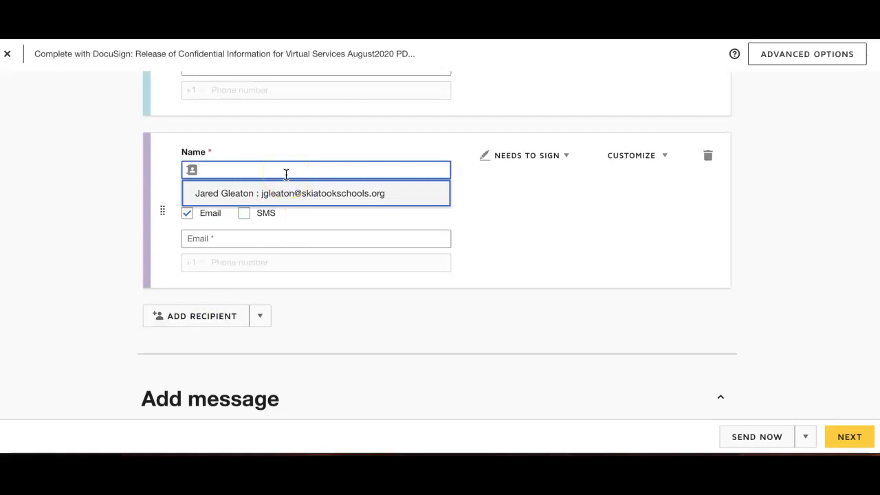
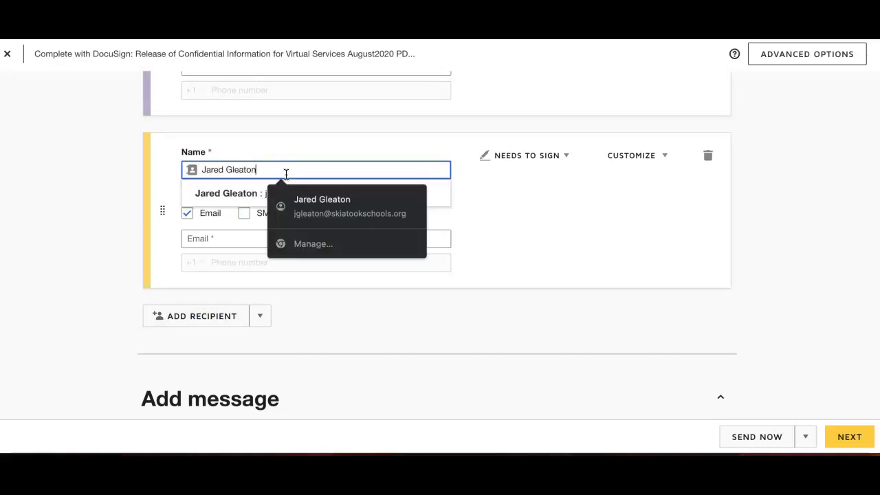
left_click(259, 234)
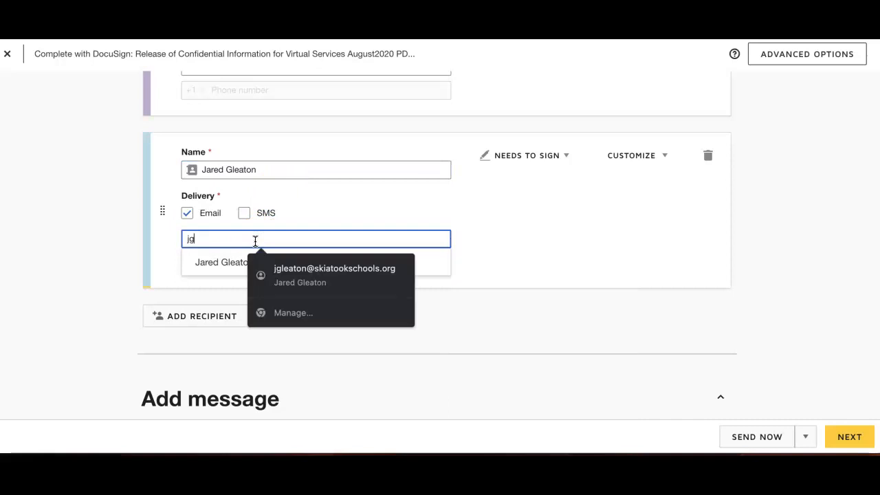
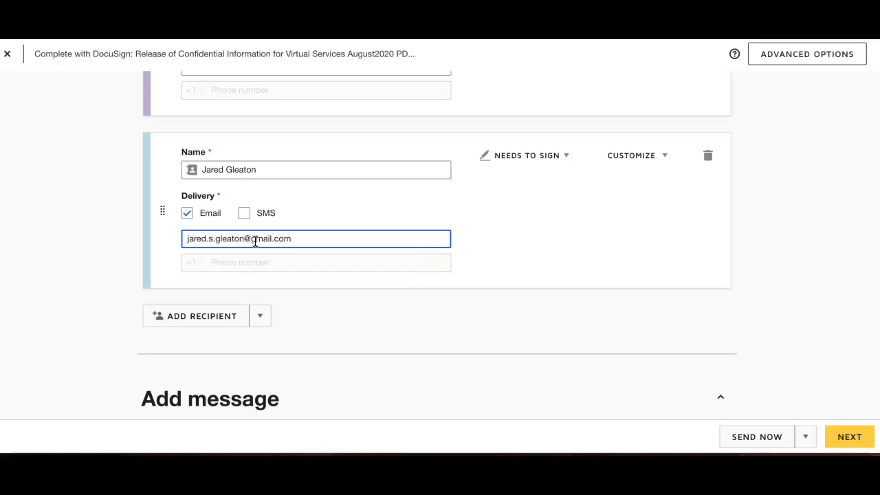
Step: Add another recipient from the saved contacts and set that recipient's role to Receives a Copy
scroll(325, 319, "down", 3)
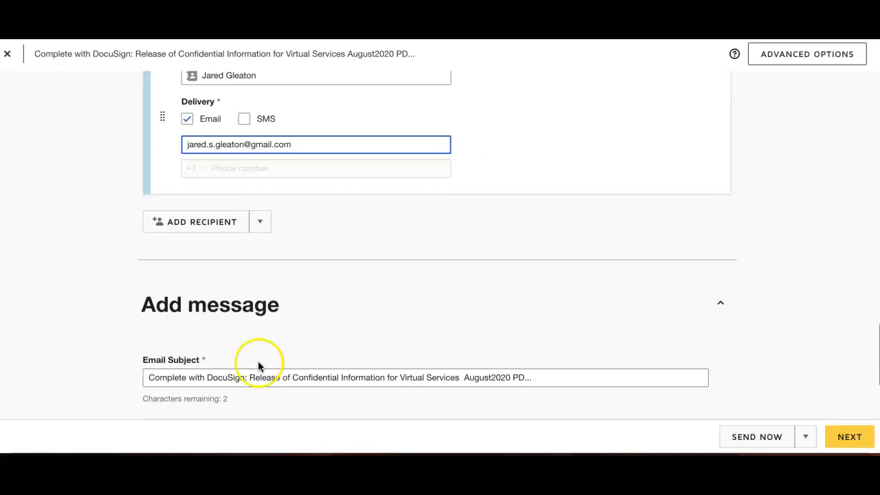
scroll(332, 197, "up", 12)
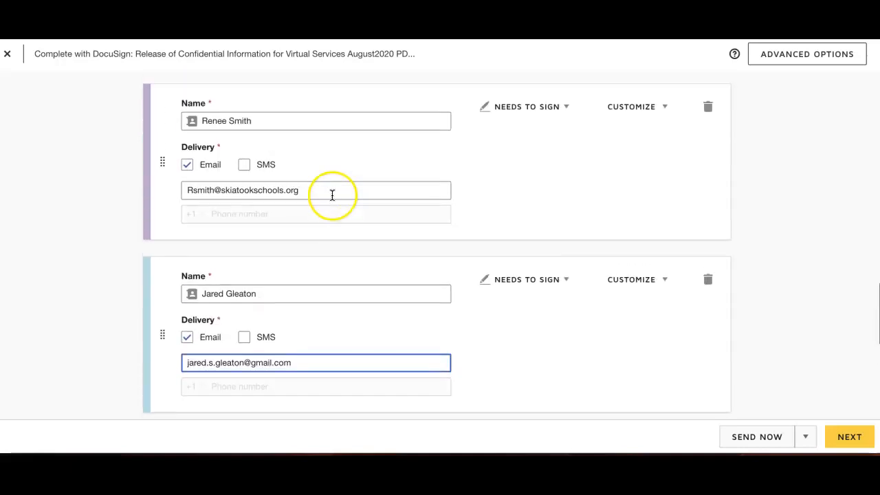
scroll(290, 157, "up", 3)
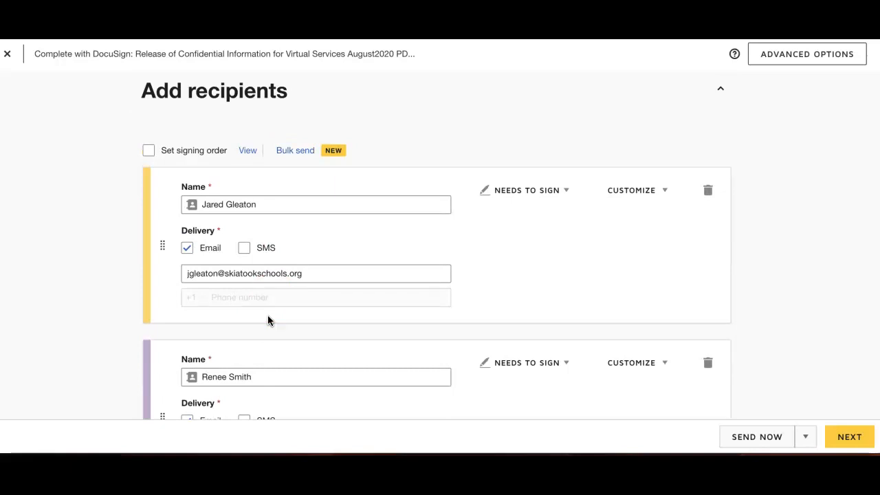
scroll(268, 320, "down", 13)
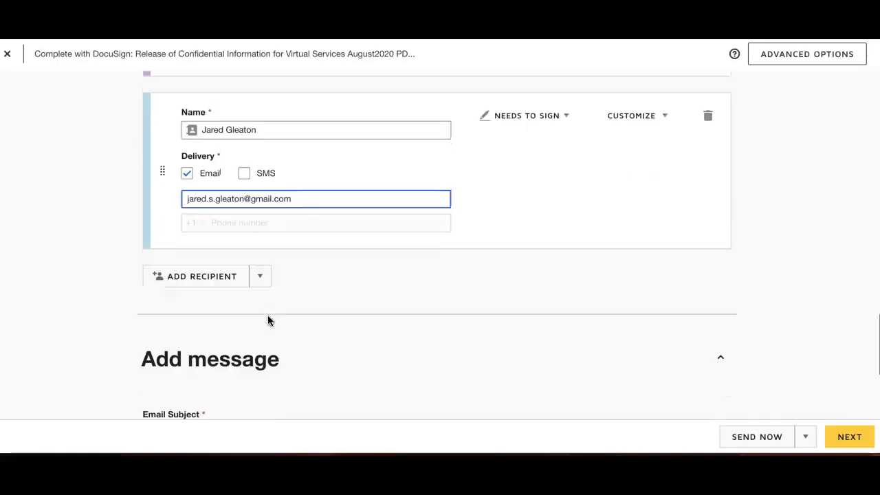
left_click(212, 280)
type("Julie")
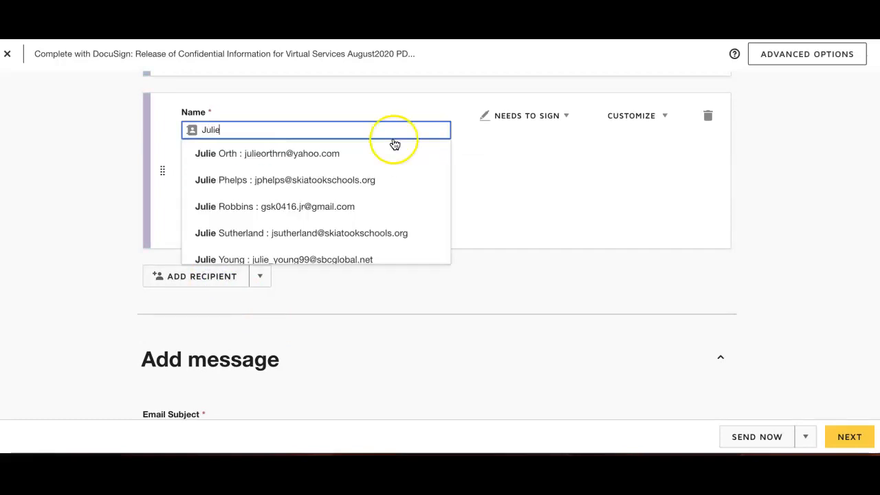
left_click(320, 233)
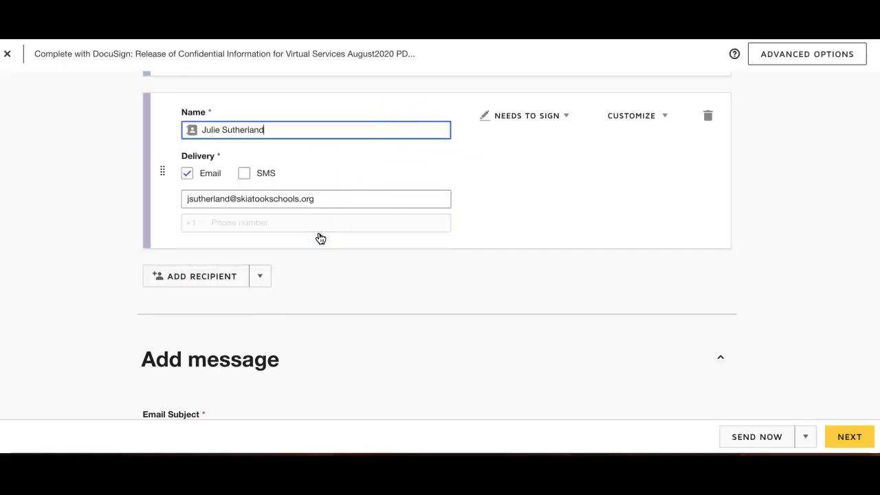
left_click(533, 117)
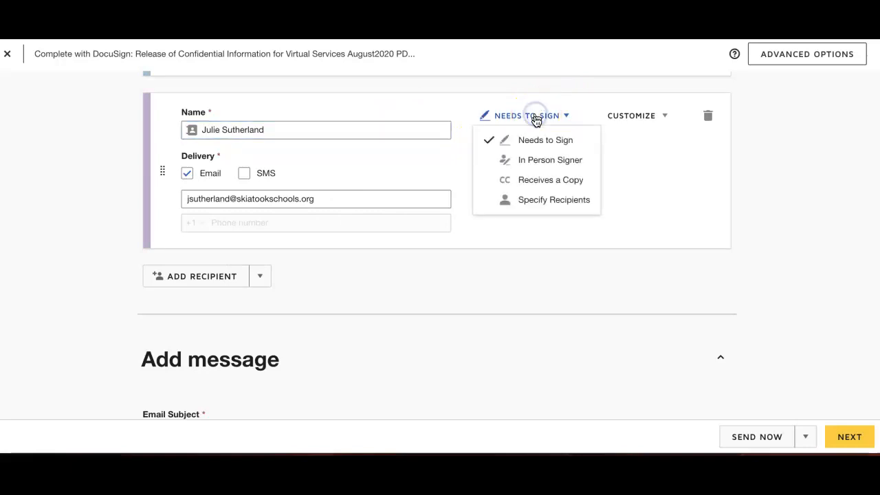
left_click(541, 179)
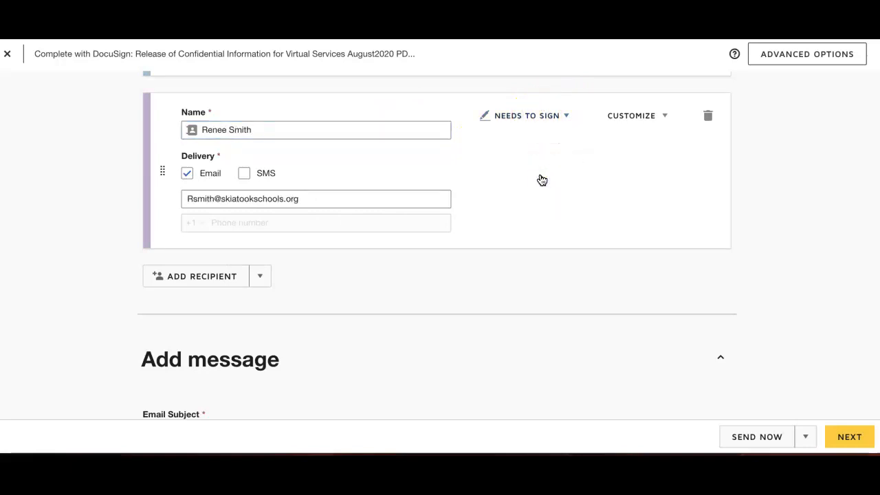
Step: Replace the email subject text after "Complete with DocuSign:" with the student's first initial and last name followed by "IEP"
scroll(541, 180, "up", 15)
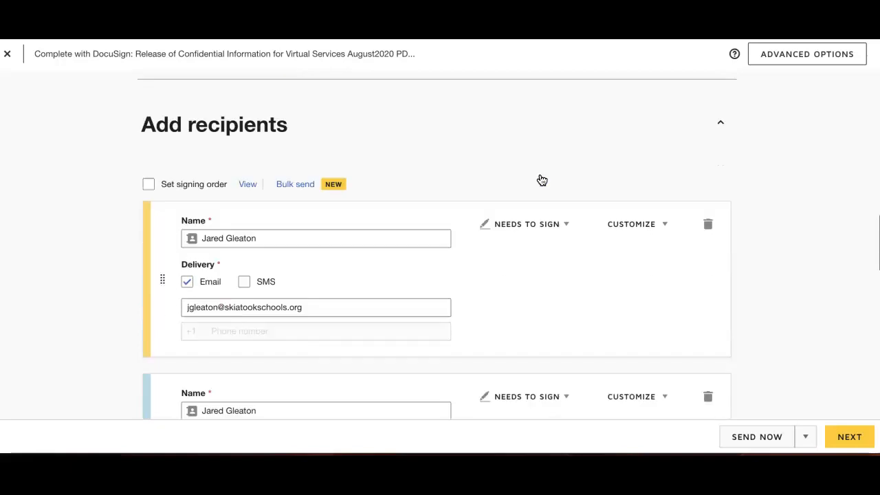
scroll(541, 180, "down", 5)
scroll(541, 180, "up", 5)
scroll(542, 181, "down", 5)
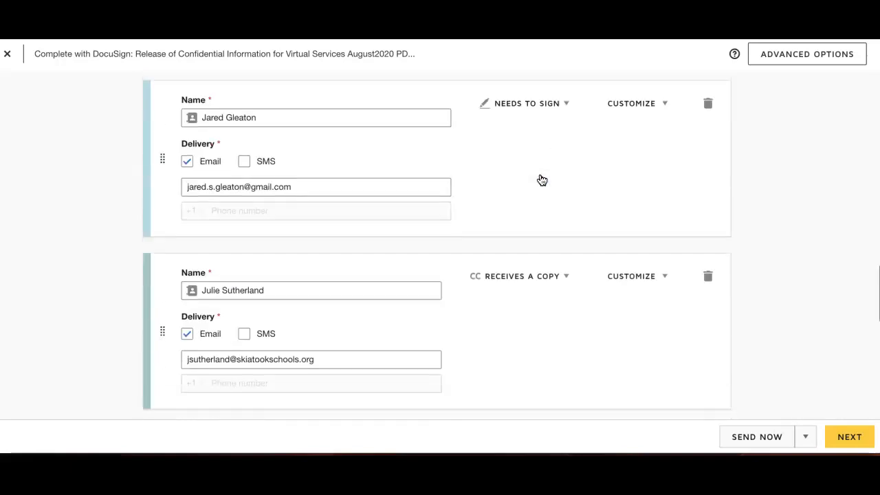
scroll(541, 180, "down", 3)
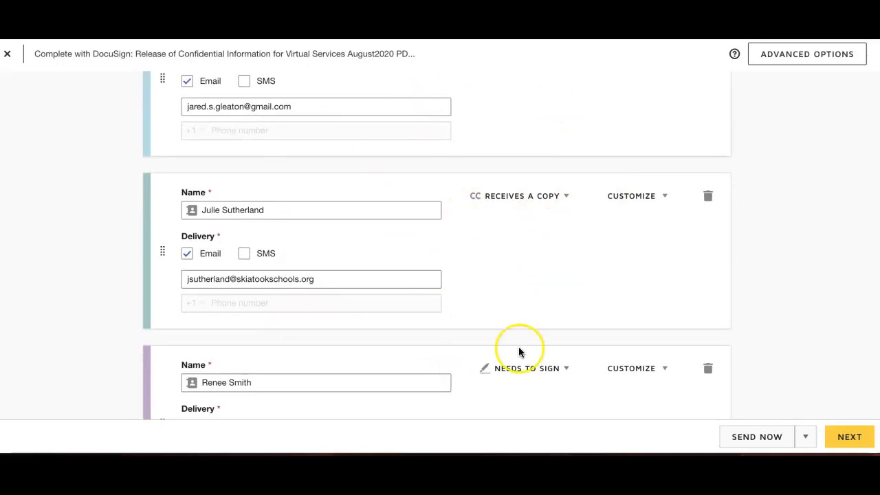
scroll(518, 351, "down", 3)
scroll(519, 352, "down", 5)
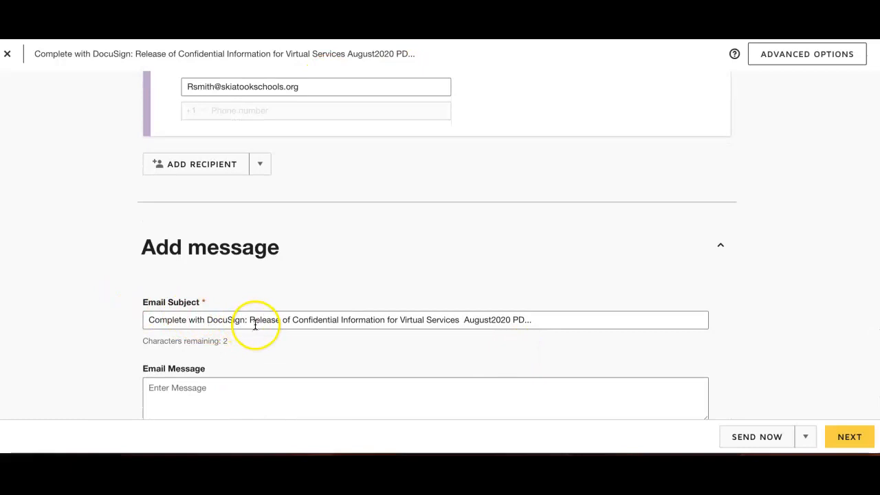
left_click_drag(510, 317, 253, 319)
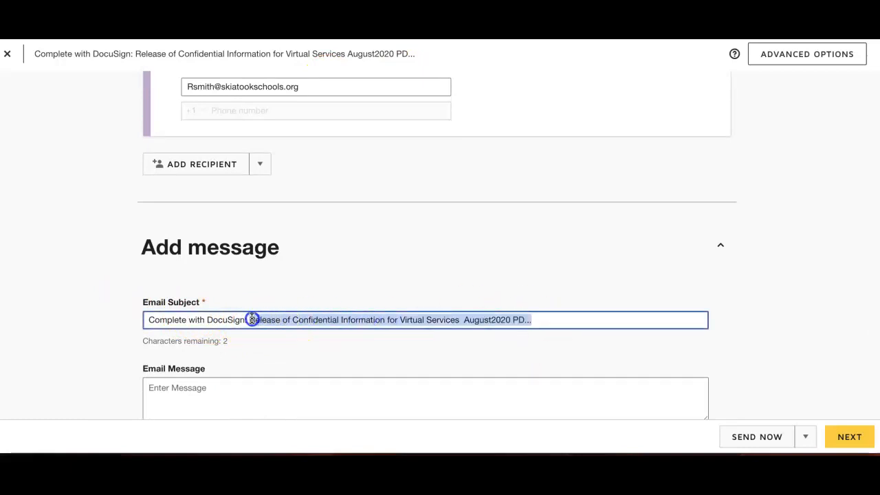
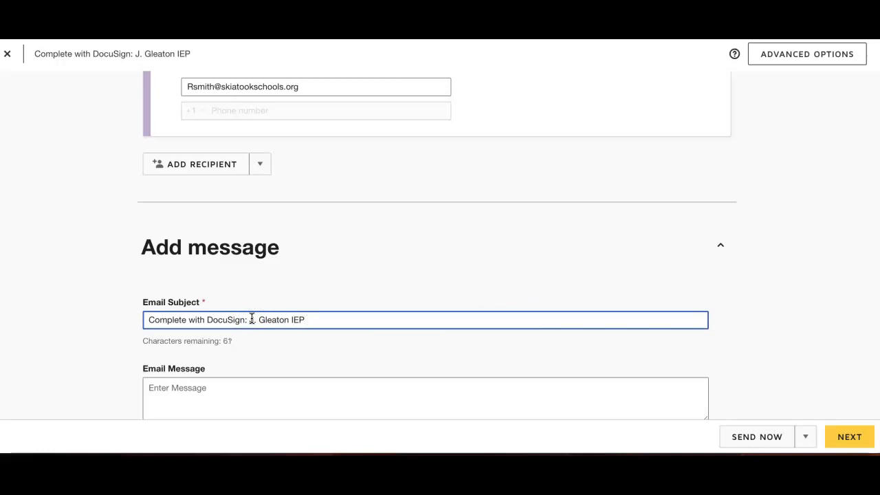
scroll(252, 318, "down", 2)
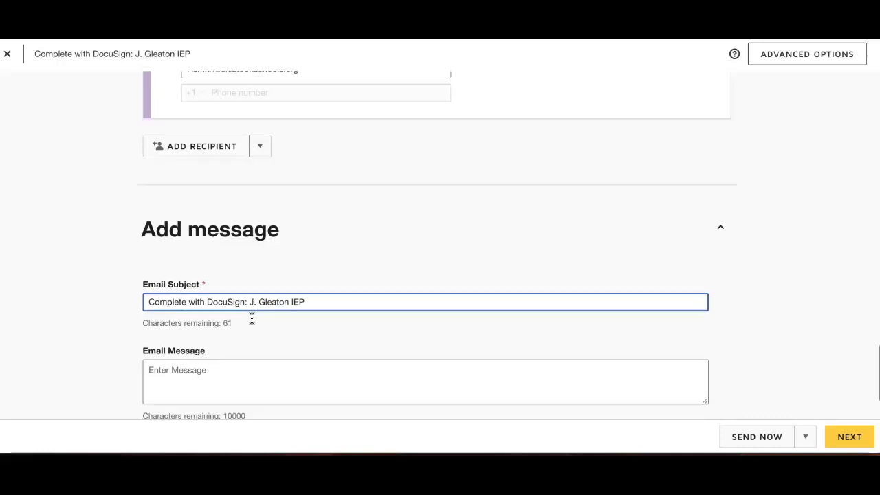
Step: Shorten the student's name in the email subject to initials before "IEP" and continue to field placement
scroll(251, 318, "up", 1)
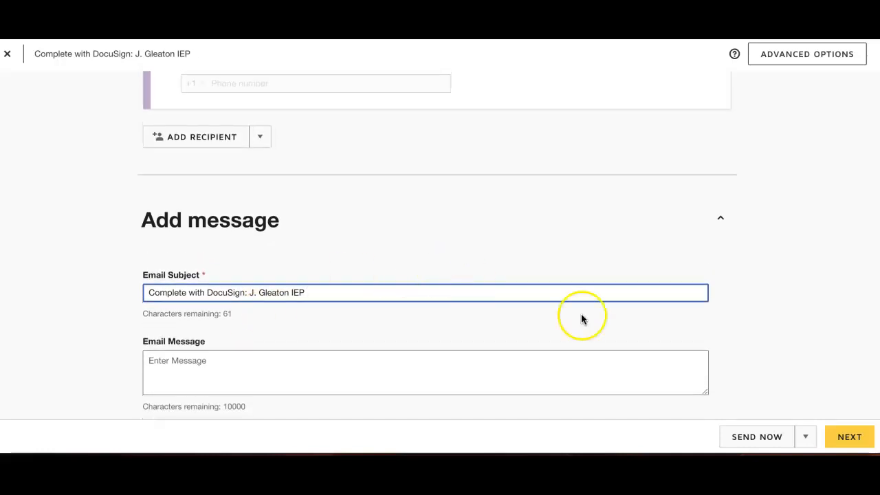
scroll(643, 352, "up", 10)
scroll(643, 354, "up", 5)
scroll(643, 354, "down", 20)
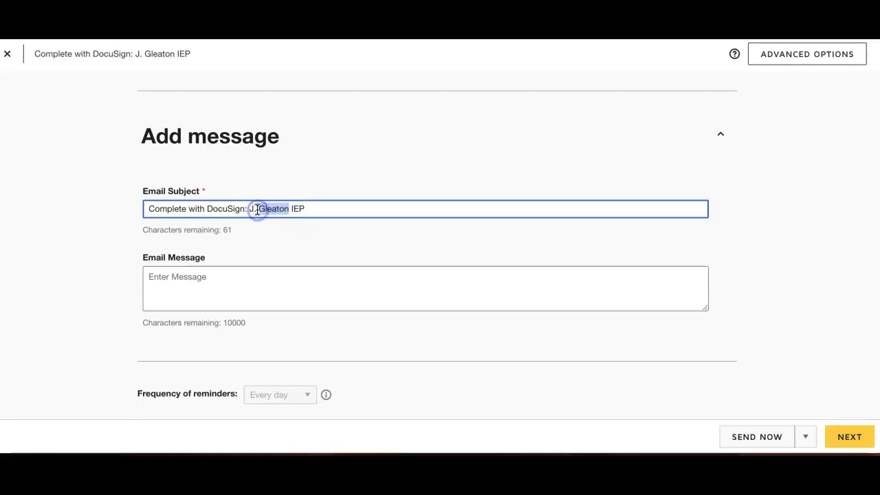
type("S")
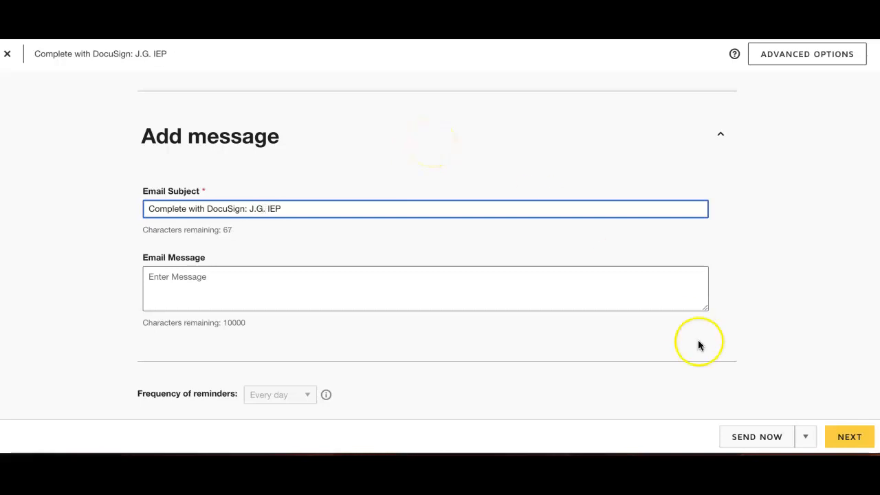
left_click(829, 440)
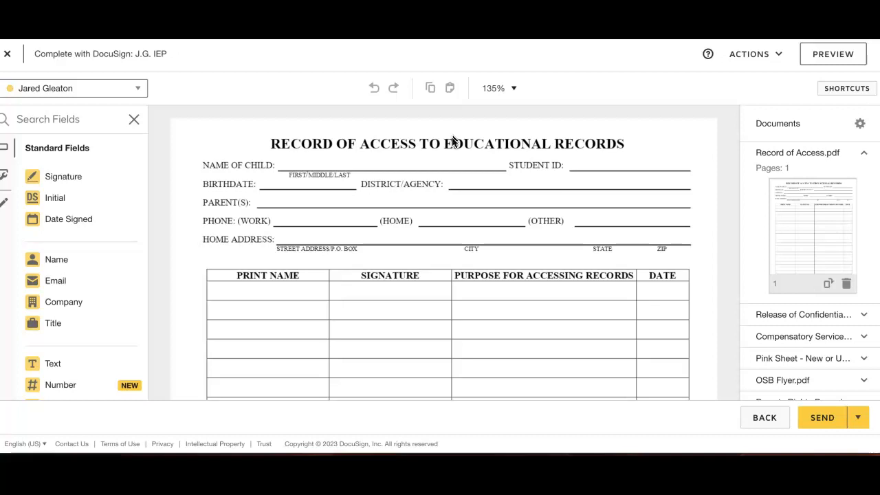
left_click(233, 157)
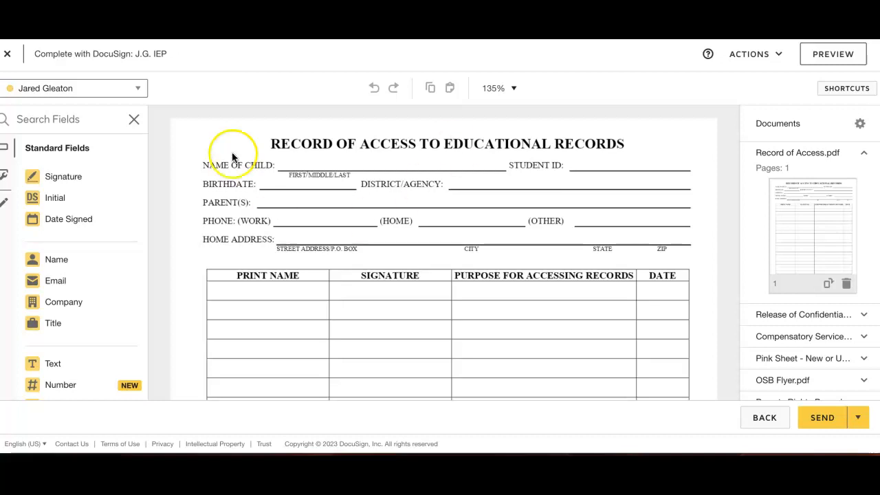
Step: Try placing Signature and Name fields for the first recipient in the Record of Access table, and remove them
left_click(108, 90)
left_click(94, 115)
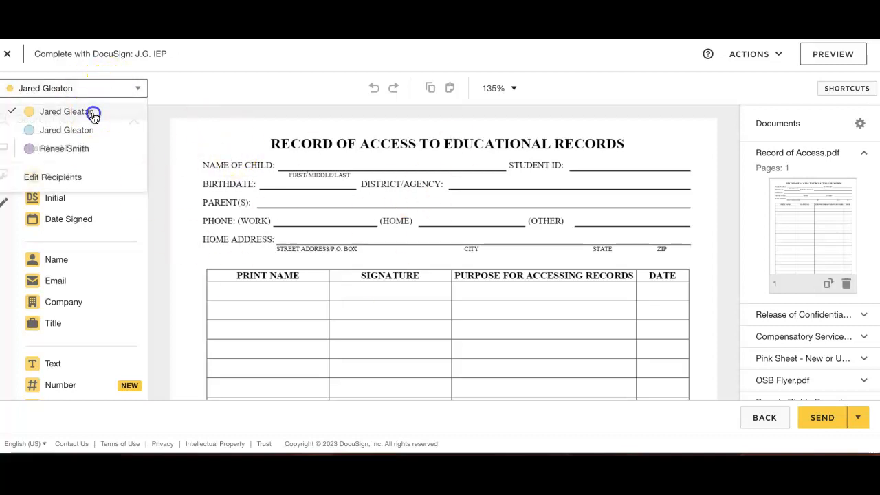
left_click_drag(68, 176, 378, 296)
mouse_move(50, 259)
left_mouse_down()
mouse_move(238, 287)
mouse_move(395, 348)
left_mouse_up()
key("Delete")
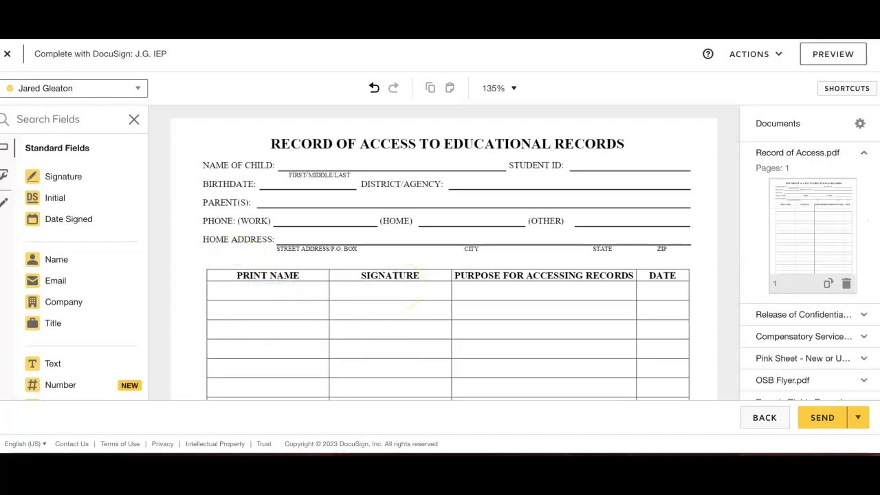
Step: Switch field placement to the second recipient in the signer list
left_click(67, 89)
left_click(65, 130)
Step: Try a Signature field and a Name field in the first row of the Record of Access table, and delete both
left_click_drag(63, 177, 385, 290)
mouse_move(57, 259)
left_mouse_down()
mouse_move(266, 285)
mouse_move(243, 286)
left_mouse_up()
left_click(387, 294)
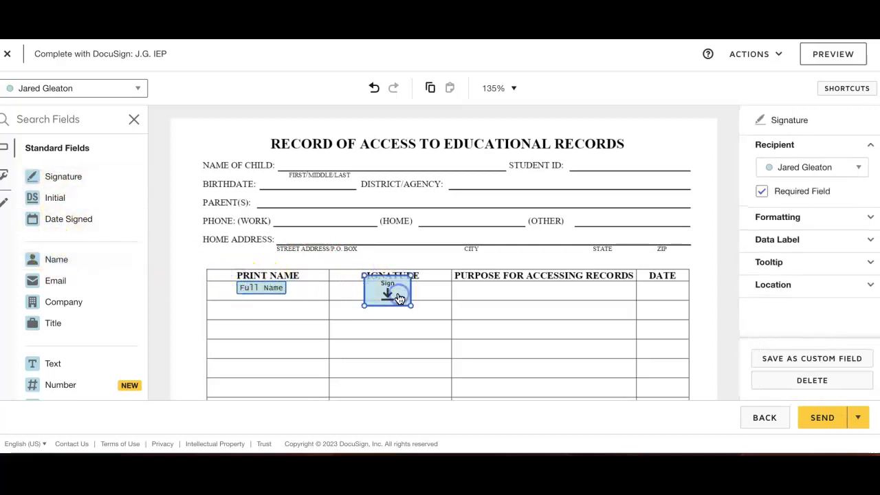
key("Delete")
left_click(261, 287)
key("Delete")
Step: Place a Text field on the Name of Child line of the Record of Access form and enter the child's full name
left_click(65, 364)
left_click(307, 165)
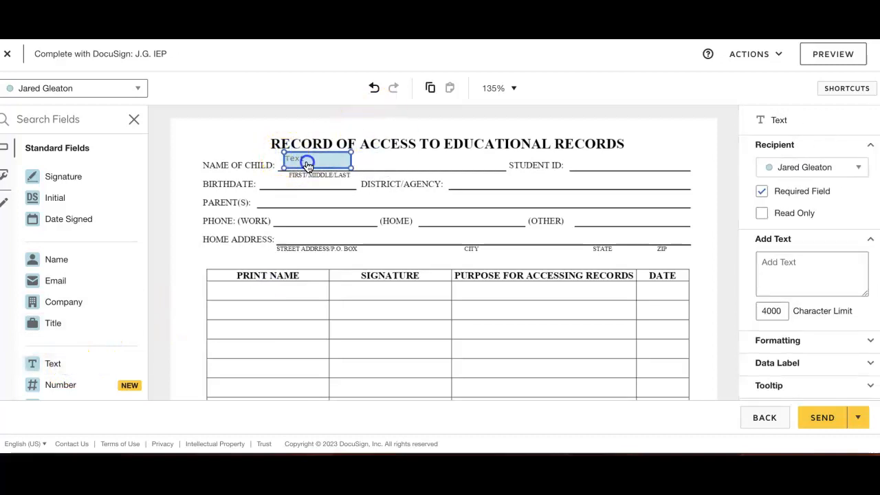
left_click(307, 167)
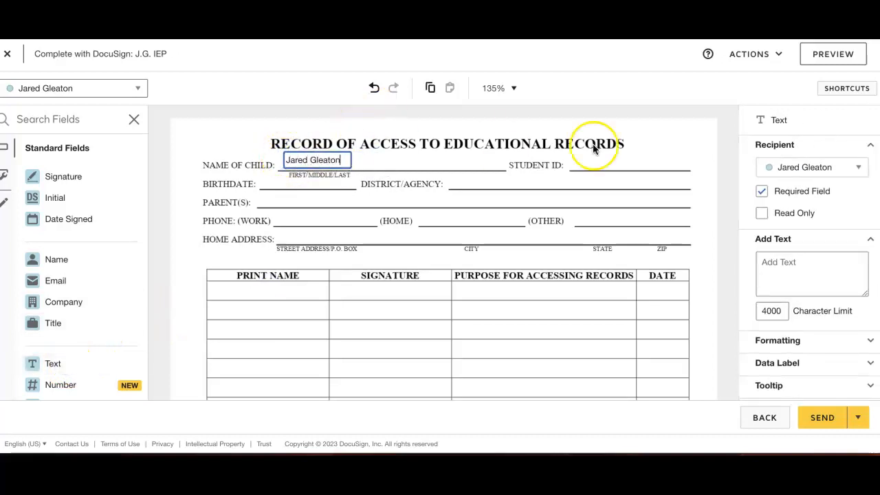
Step: Make the child's name Text field read only and no longer required, and commit its text
left_click(764, 207)
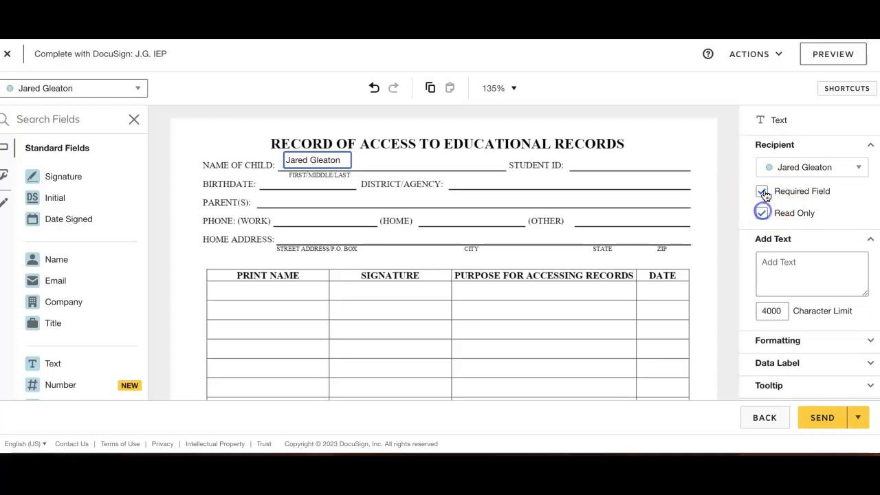
left_click(762, 192)
left_click(317, 161)
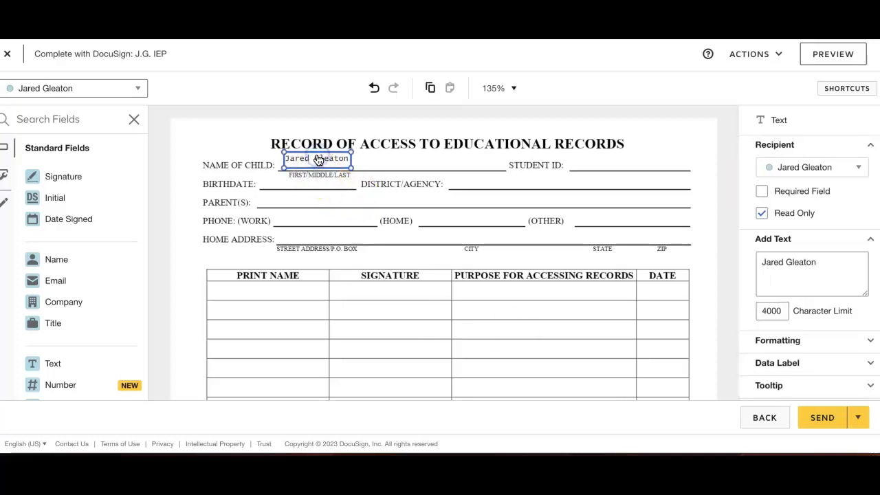
Step: Duplicate the child's name field onto the District/Agency line and change the copy's text to SPS-SH
key("ctrl+c")
key("ctrl+v")
left_click_drag(338, 173, 492, 180)
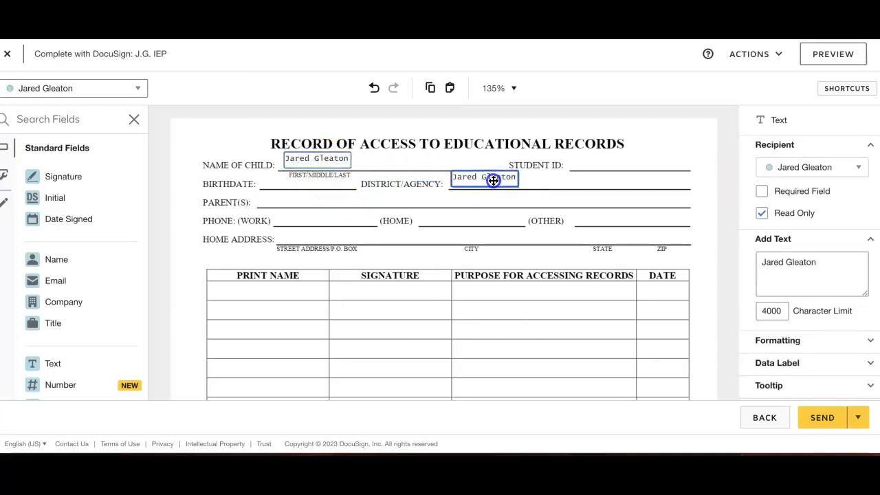
left_click(787, 274)
type("SPS-SHS")
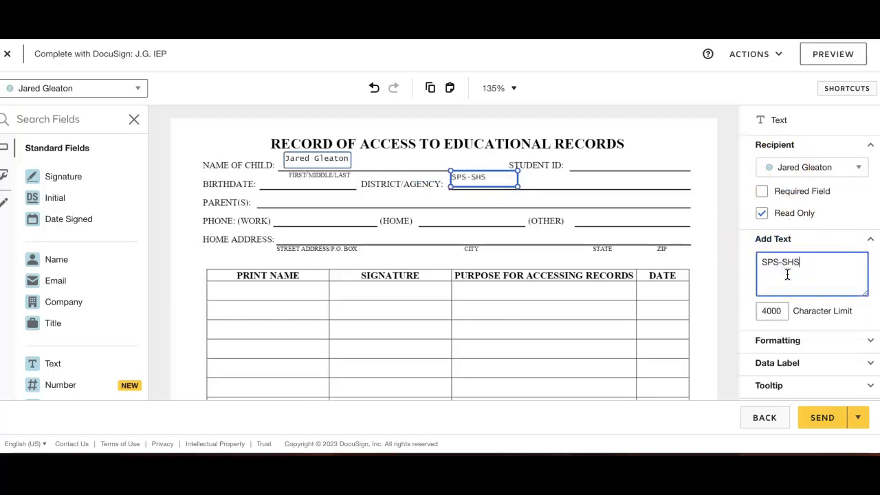
left_click(694, 352)
Step: Switch to the first recipient and place a Signature field and a Name field in the first row of the access table
scroll(544, 359, "down", 2)
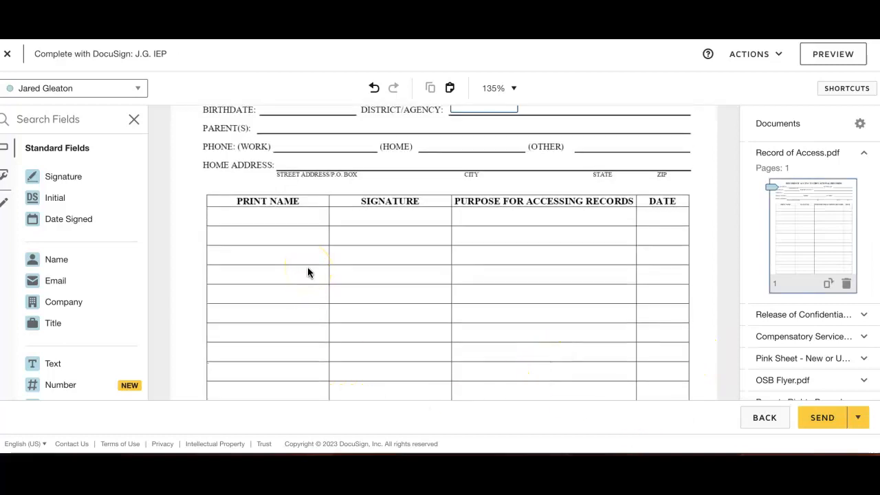
scroll(456, 291, "down", 1)
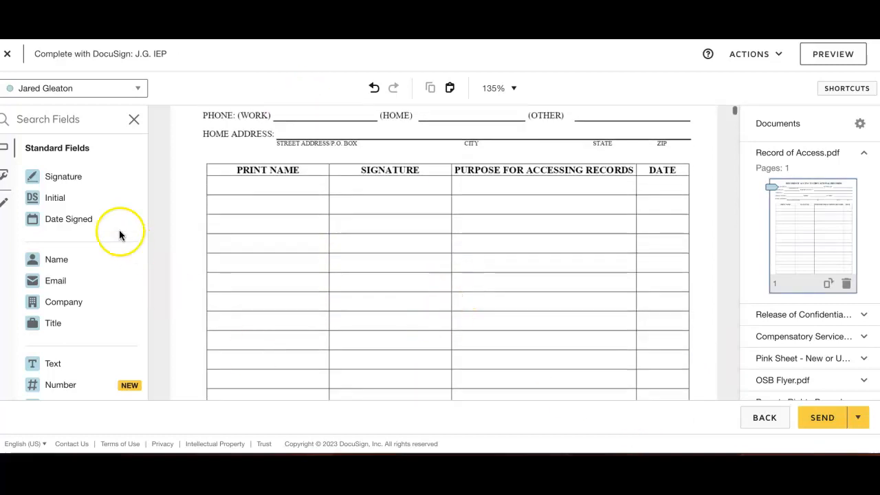
left_click(94, 87)
left_click(91, 113)
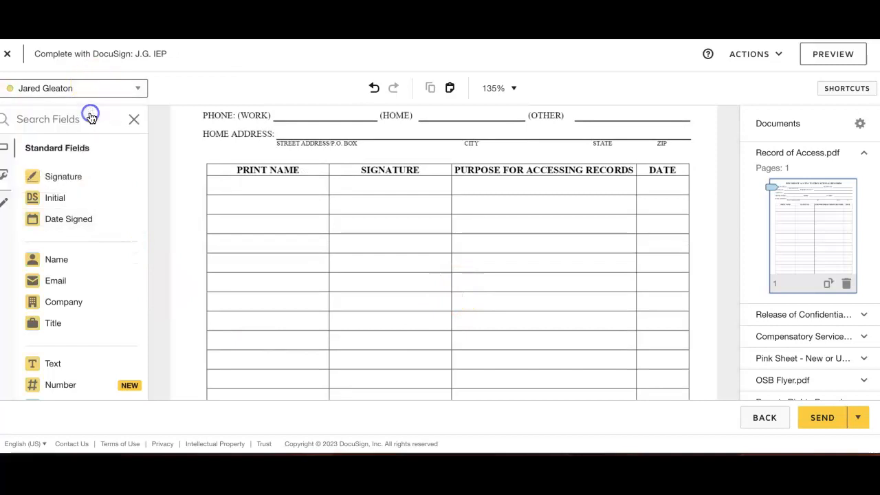
mouse_move(64, 175)
left_mouse_down()
mouse_move(328, 179)
mouse_move(362, 170)
left_mouse_up()
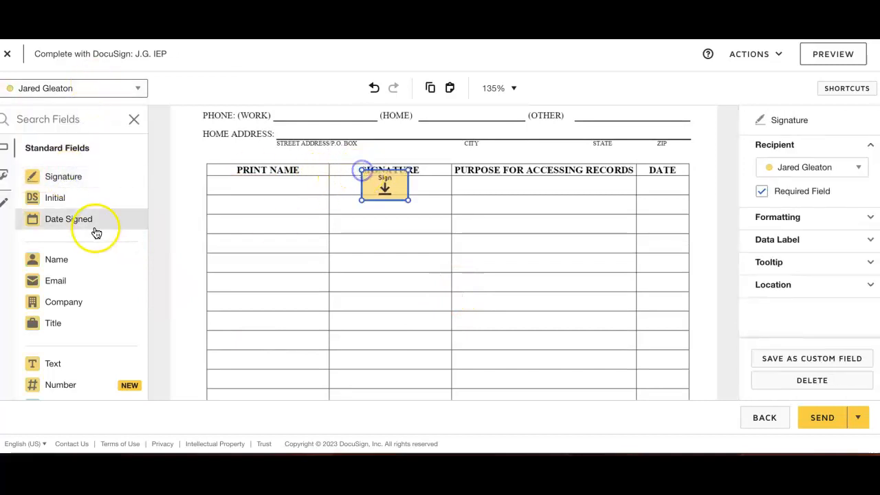
left_click_drag(71, 257, 248, 182)
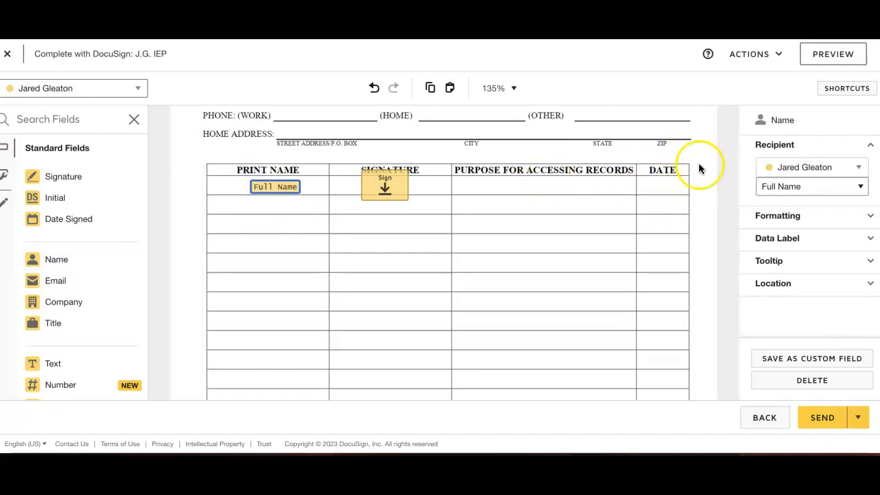
Step: Place a read-only, non-required Text field in the first row of the Date column with the text 12/10/2023
left_click_drag(85, 360, 637, 180)
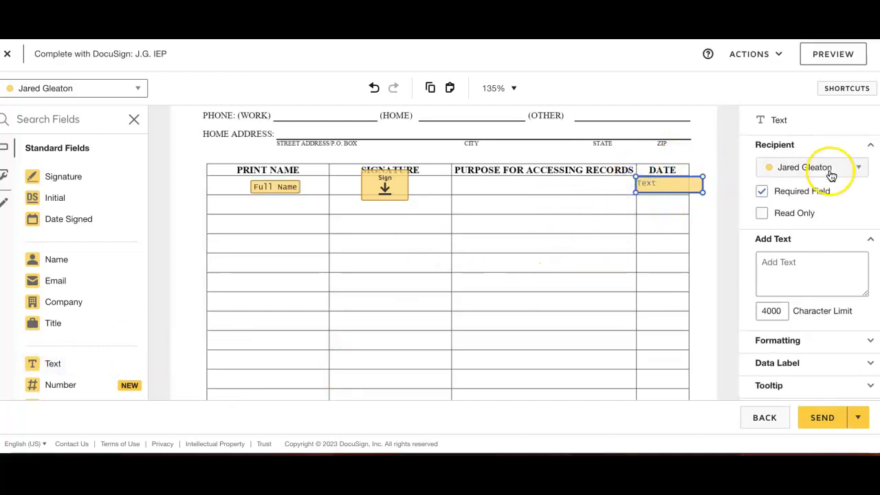
left_click(762, 190)
left_click(680, 190)
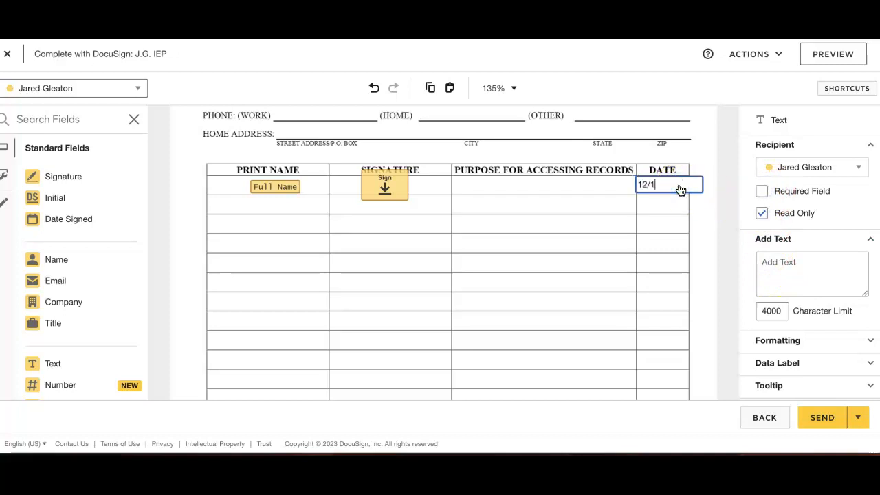
left_click(679, 200)
Step: Duplicate the 12/10/2023 date field into the second through fifth rows of the Date column, deleting any surplus copy
left_click(675, 185)
key("super+c")
key("super+v")
key("super+v")
key("super+v")
key("super+v")
key("super+v")
key("super+v")
mouse_move(664, 246)
left_mouse_down()
mouse_move(677, 277)
mouse_move(665, 259)
left_mouse_up()
left_click_drag(676, 228, 699, 293)
left_click(675, 224)
key("Delete")
left_click_drag(677, 200, 657, 225)
key("ctrl+v")
key("ctrl+v")
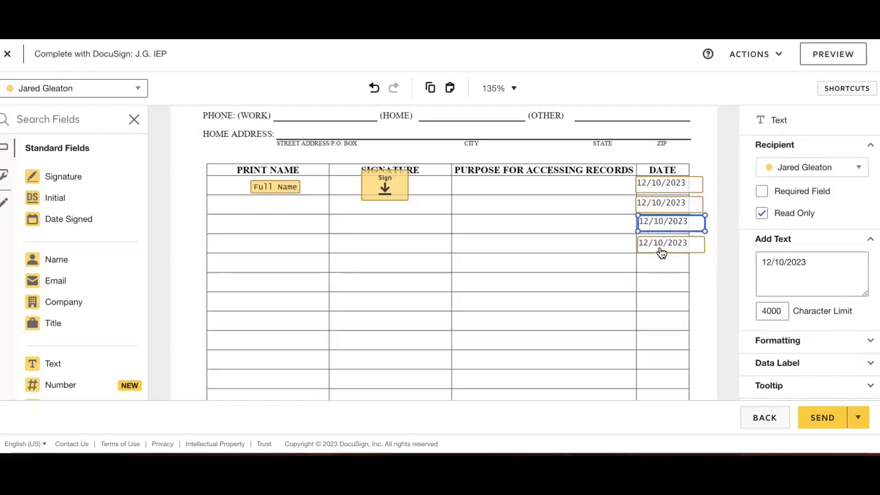
left_click(661, 252)
key("ctrl+v")
left_click_drag(661, 252, 660, 262)
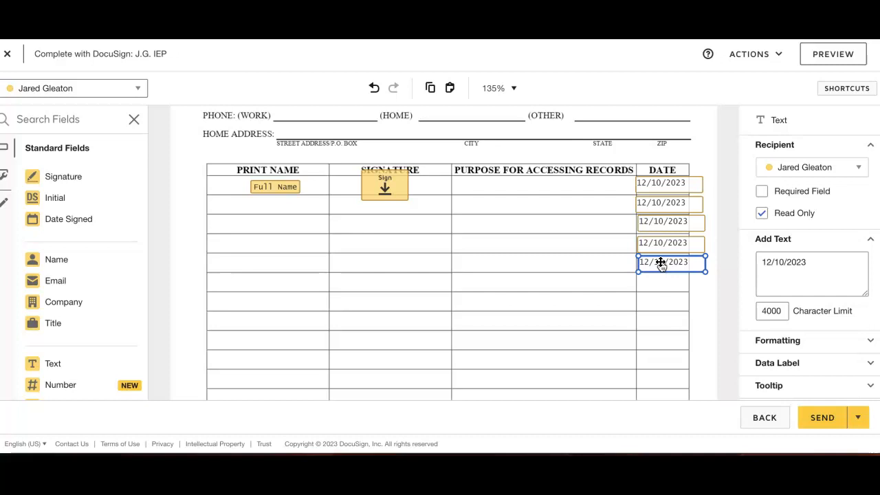
left_click(640, 296)
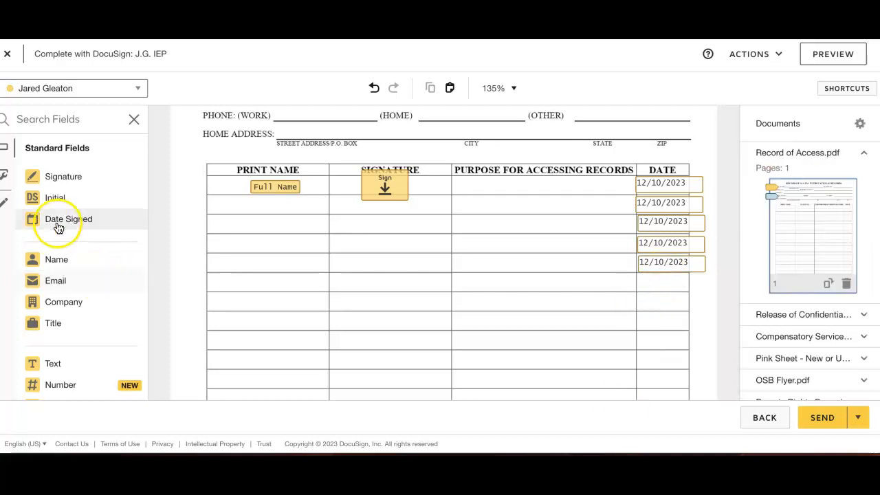
Step: Create a custom field of type Text with IEP Subsequent as both its name and its initial value
left_click(5, 153)
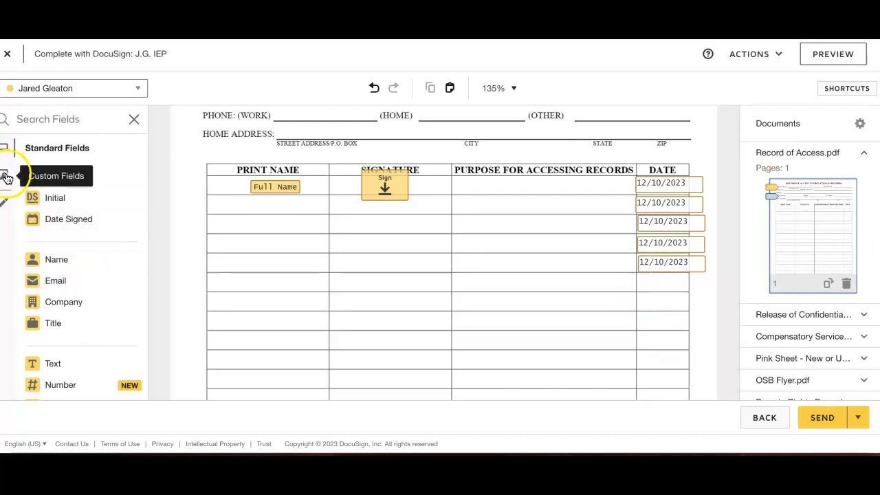
left_click(6, 174)
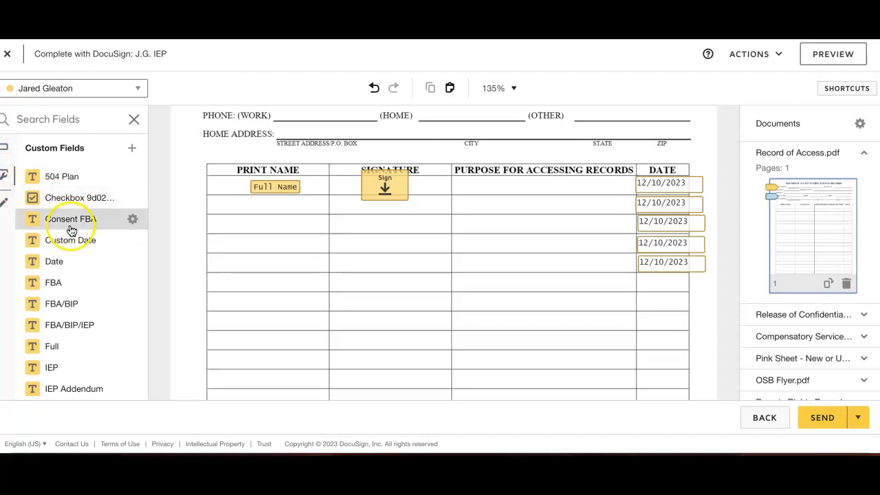
scroll(75, 330, "down", 5)
scroll(75, 177, "up", 5)
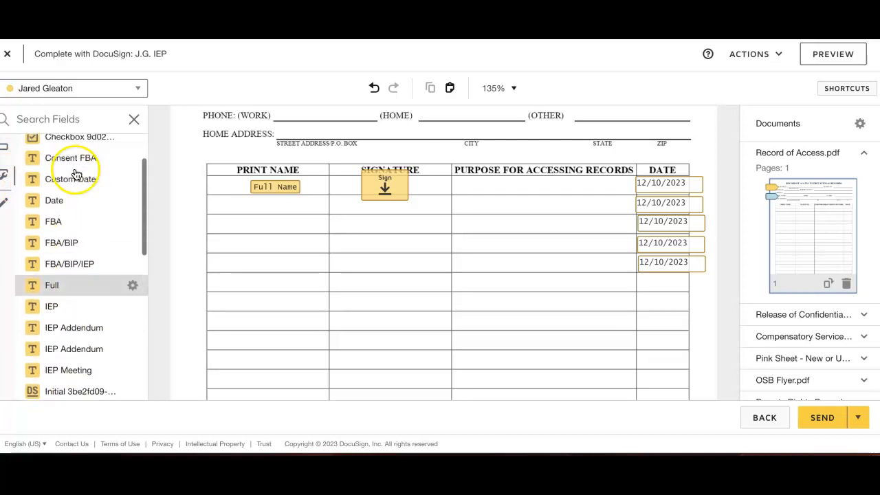
left_click(131, 149)
left_click(318, 163)
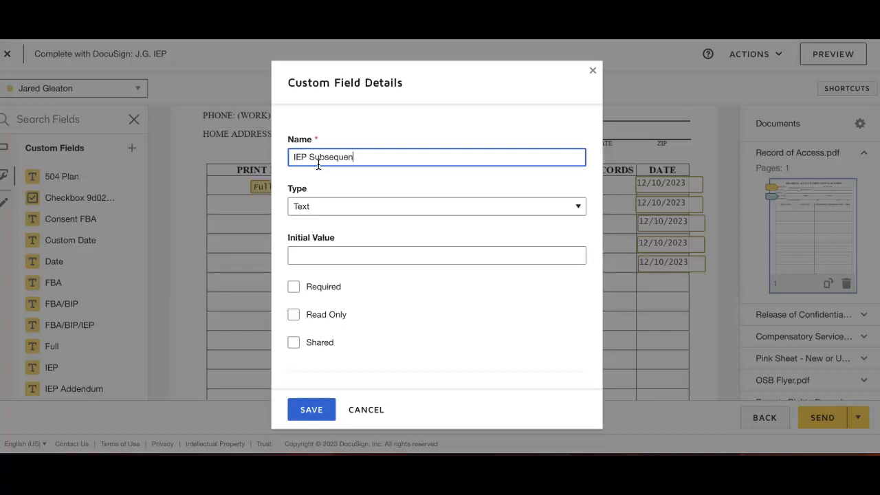
left_click(309, 206)
left_click(303, 205)
left_click(304, 257)
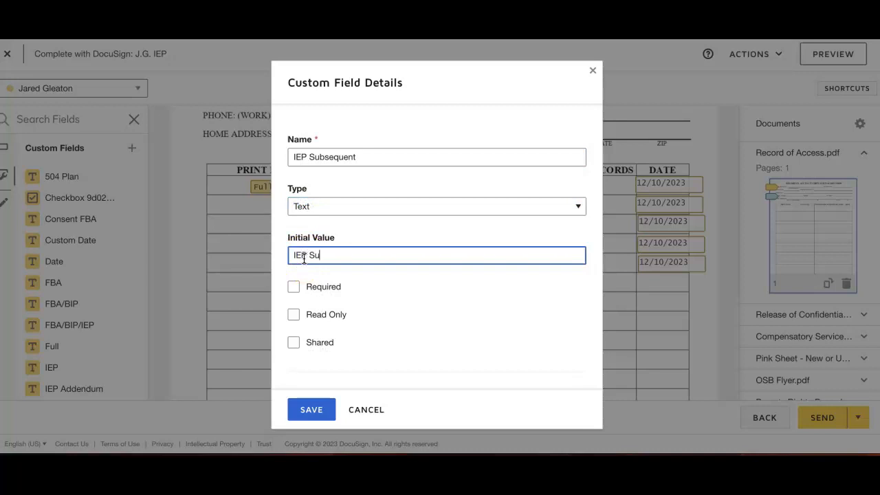
Step: Make the IEP Subsequent custom field read only, keep the default formatting, and save it
left_click(293, 314)
scroll(290, 318, "down", 4)
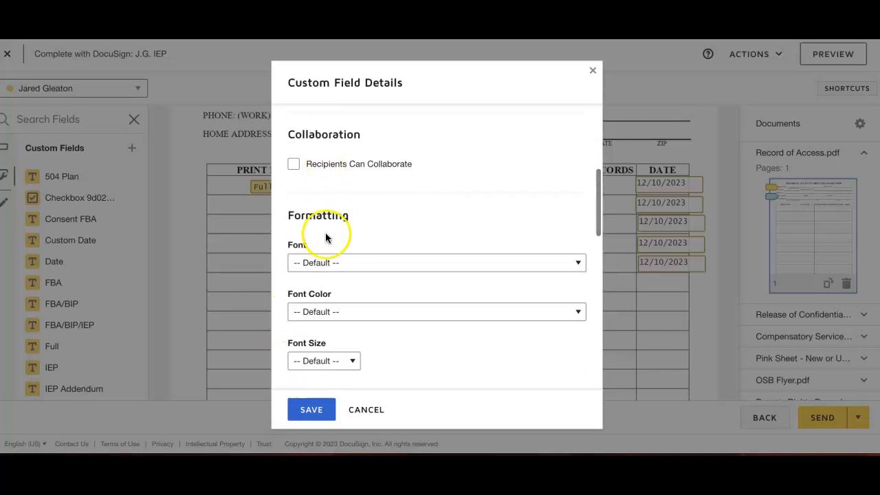
scroll(328, 238, "down", 5)
scroll(323, 269, "down", 6)
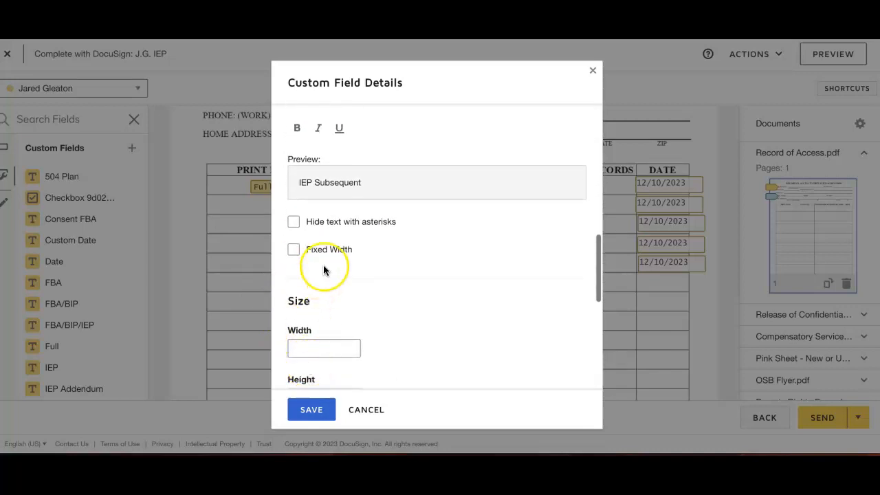
left_click(312, 413)
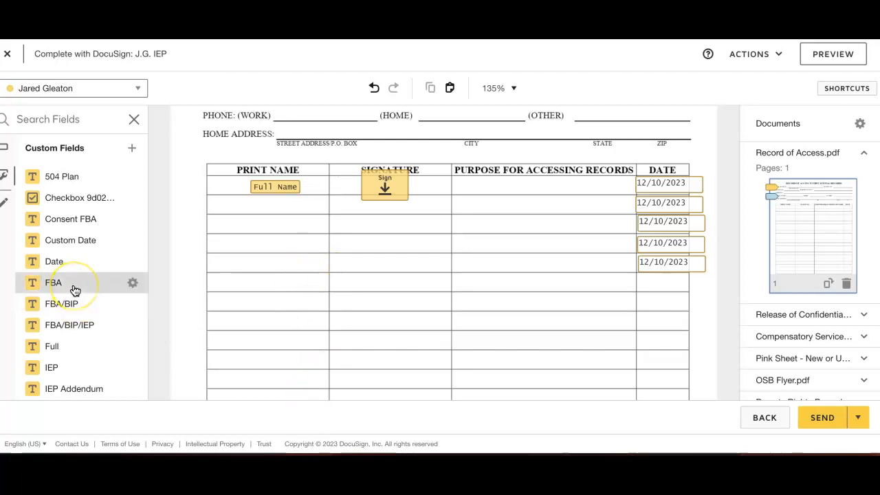
Step: Place the IEP Subsequent custom field in the first row of the Purpose for Accessing Records column
scroll(75, 289, "down", 8)
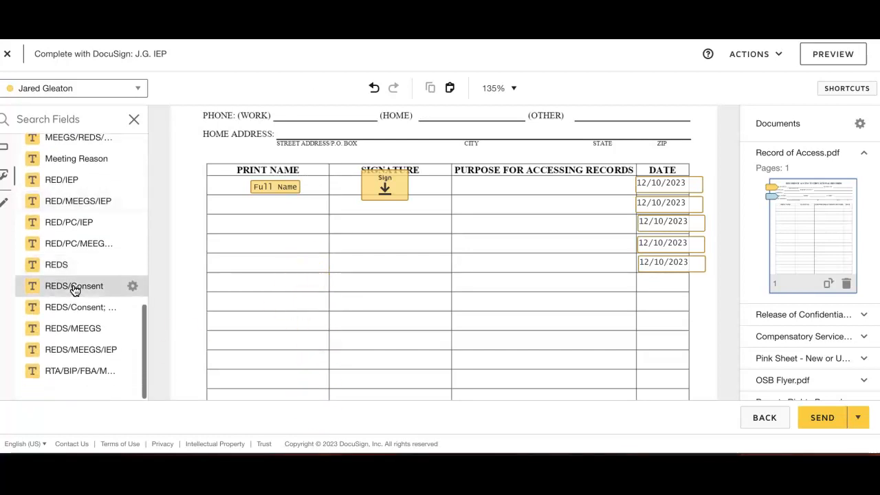
scroll(75, 289, "up", 10)
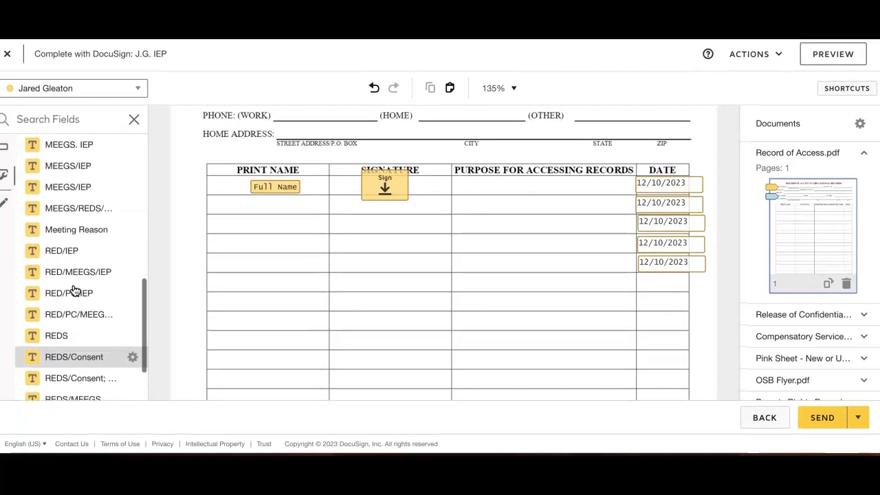
scroll(75, 289, "down", 3)
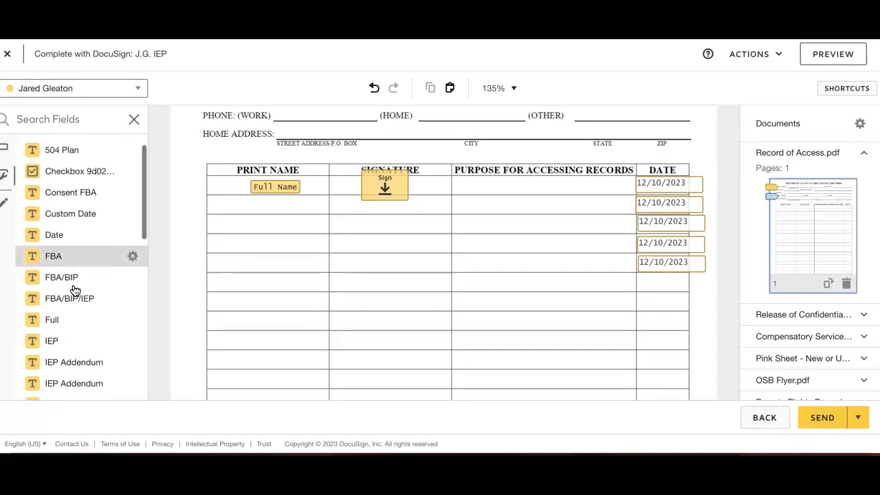
scroll(75, 289, "down", 3)
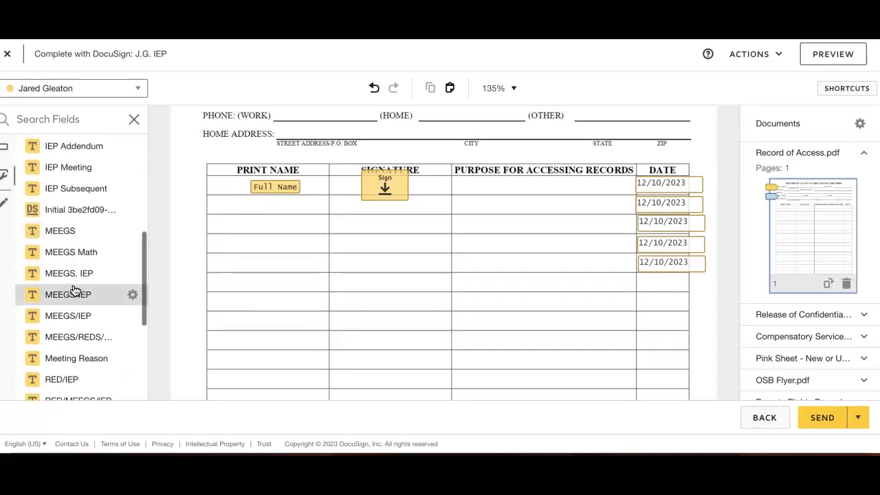
scroll(66, 220, "up", 1)
left_click_drag(60, 193, 487, 178)
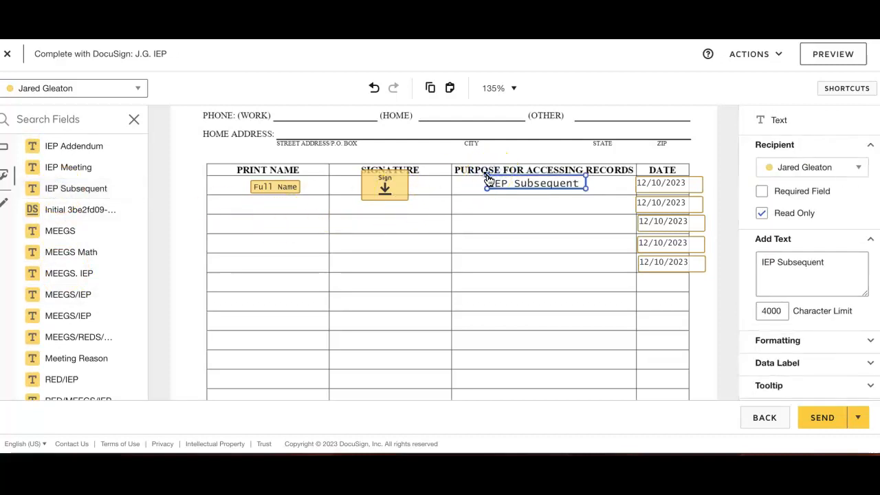
Step: Duplicate the IEP Subsequent field four times and arrange the copies in the second through fifth purpose rows
key("ctrl+v")
key("ctrl+v")
key("ctrl+v")
key("ctrl+v")
left_click_drag(571, 236, 539, 270)
left_click_drag(558, 217, 531, 230)
left_click_drag(545, 198, 536, 209)
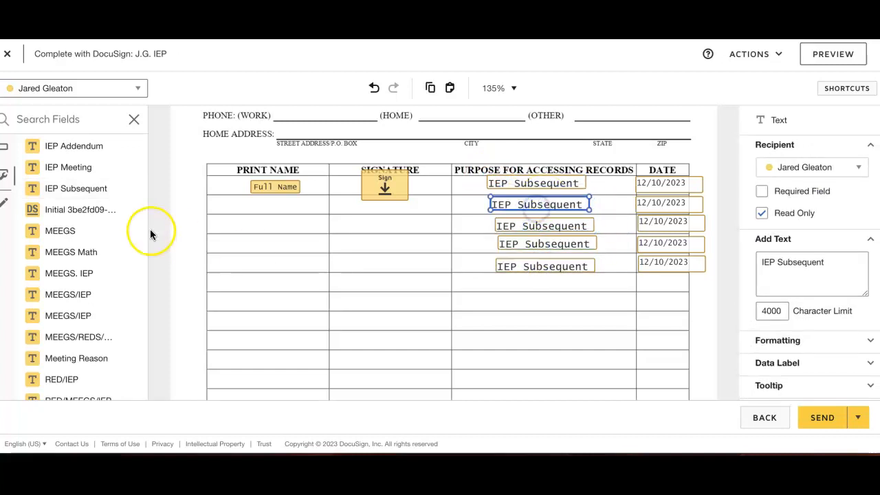
Step: Try multiple copies of a MEEGS/IEP custom field below the IEP Subsequent entries, and delete all fields in the purpose column
left_click_drag(63, 273, 516, 277)
key("ctrl+c")
key("ctrl+v")
key("ctrl+v")
key("ctrl+v")
key("ctrl+v")
key("ctrl+v")
key("ctrl+v")
key("ctrl+v")
key("ctrl+v")
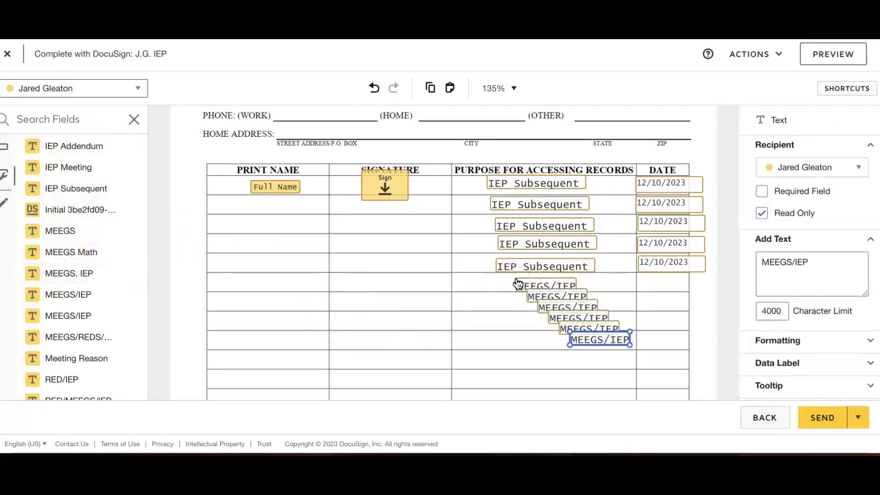
left_click_drag(661, 382, 483, 279)
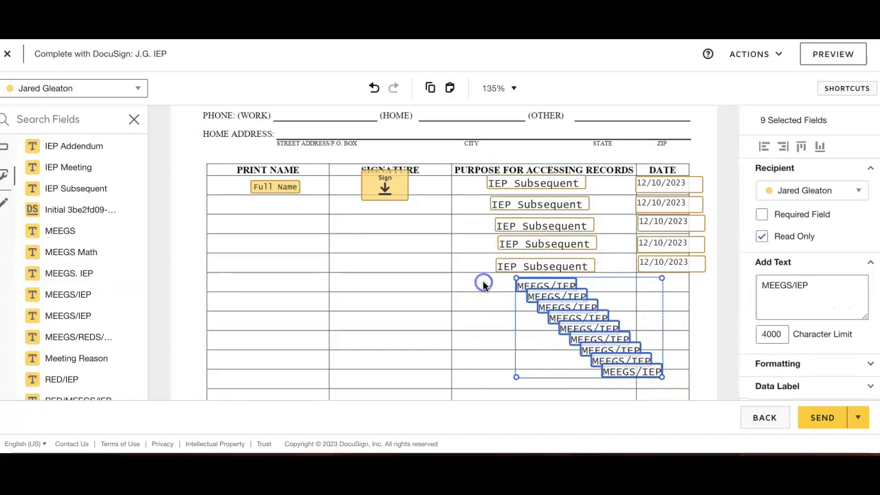
key("Delete")
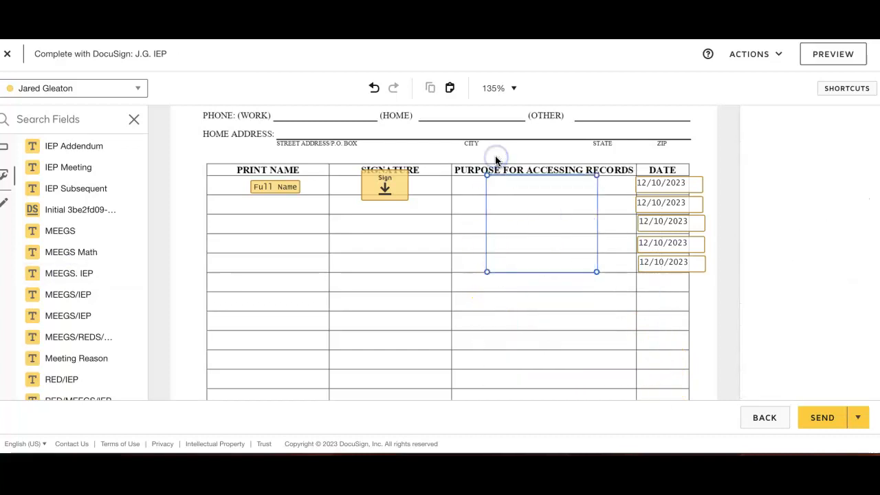
Step: Switch to the second recipient and place a Signature field and a Name field in the table's second row
left_click(83, 95)
left_click(75, 128)
scroll(79, 189, "up", 3)
scroll(80, 189, "up", 5)
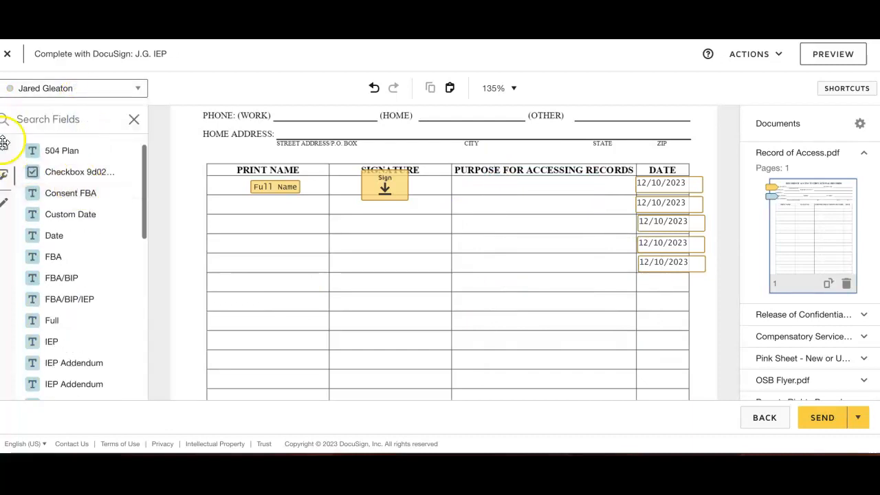
left_click_drag(59, 150, 358, 187)
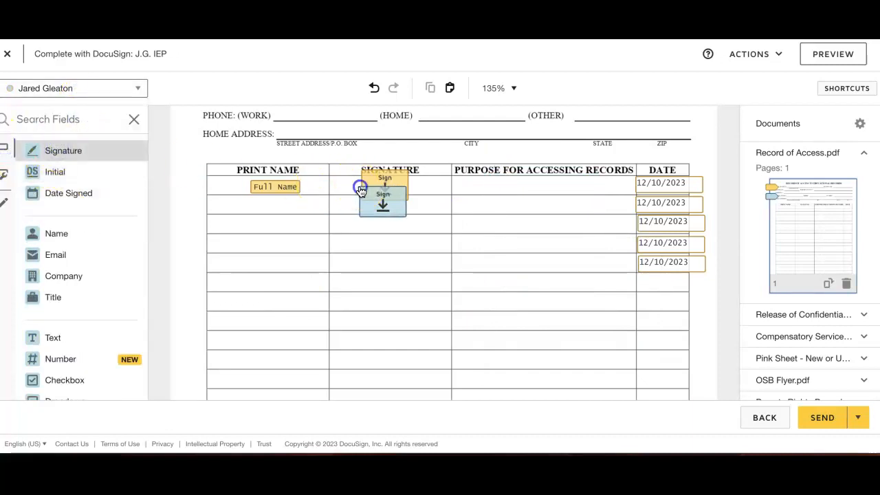
left_click_drag(75, 236, 251, 208)
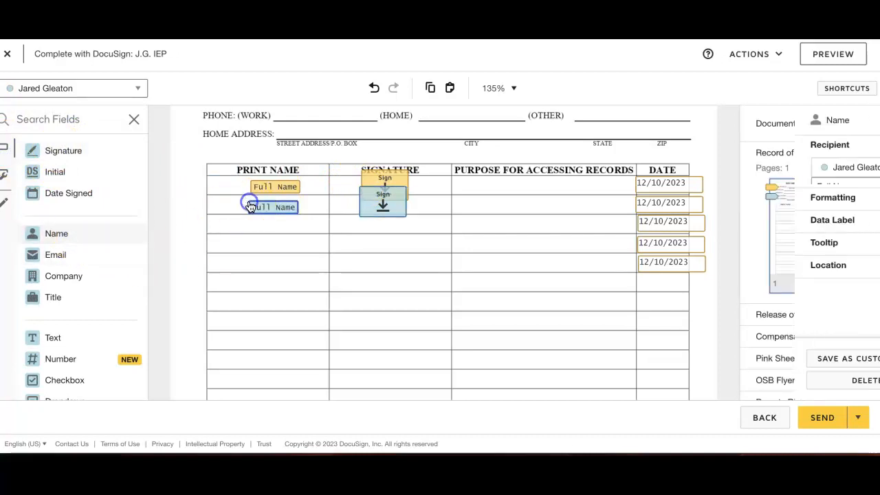
Step: Place a non-required, read-only Text field containing "IEP" in the first row of the Purpose for Accessing Records column
left_click(55, 340)
left_click_drag(56, 344, 502, 184)
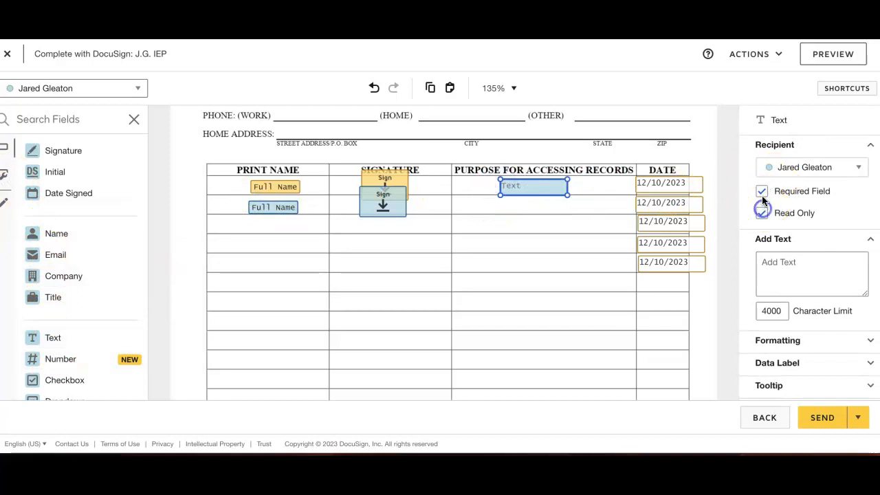
left_click(525, 184)
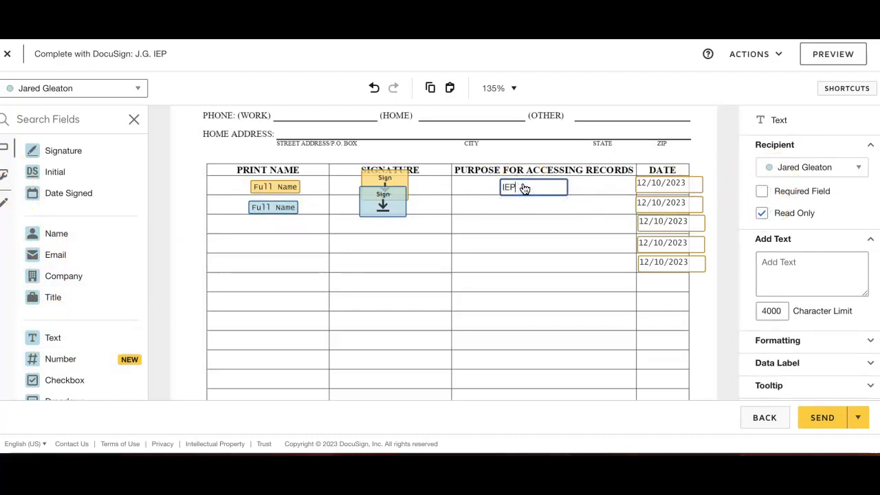
left_click(524, 218)
Step: Duplicate the IEP text field three times and arrange the four fields down the first four rows of the purpose column
left_click(524, 192)
key("super+c")
key("super+v")
key("super+v")
key("super+v")
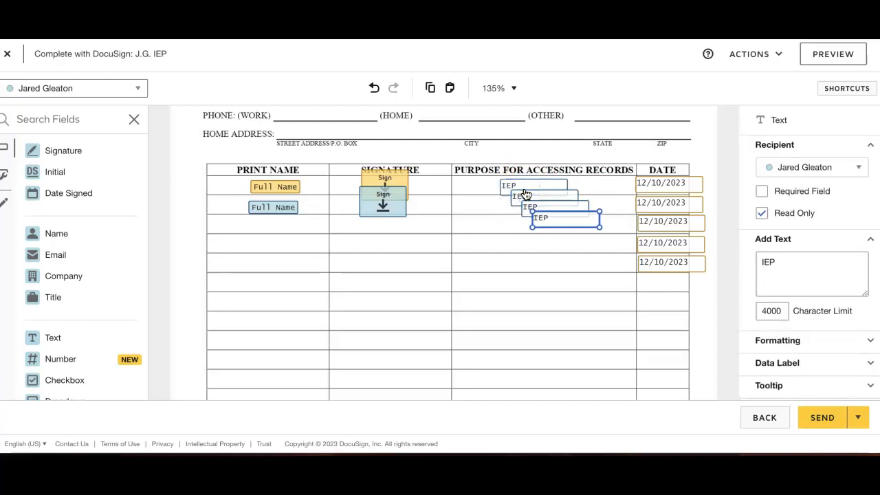
left_click_drag(557, 218, 540, 238)
left_click_drag(536, 207, 526, 213)
left_click(534, 202)
left_click_drag(536, 184, 547, 183)
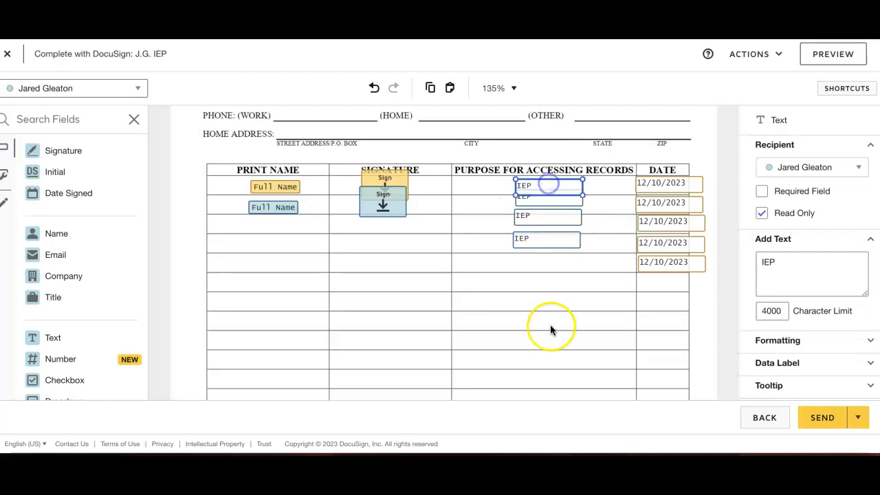
Step: Switch to the first recipient and place a Checkbox field over the Yes box on the eLearning/teletherapy consent form
scroll(548, 346, "down", 5)
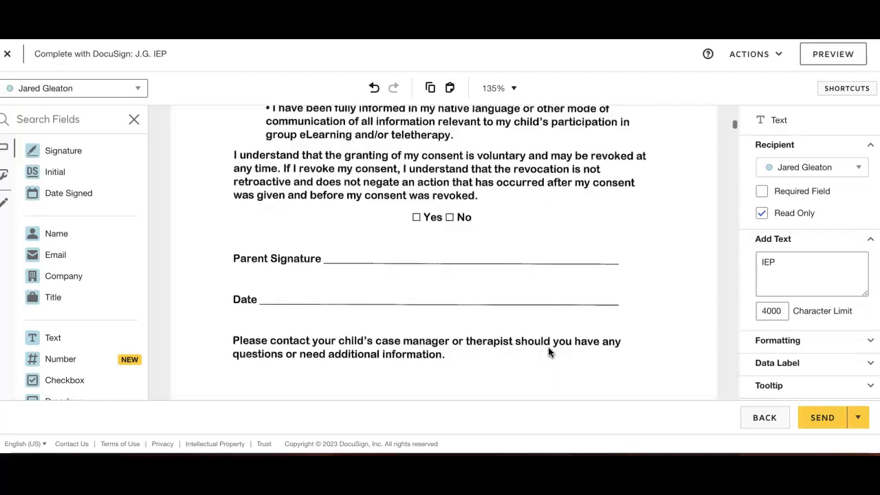
scroll(549, 353, "up", 2)
left_click(457, 269)
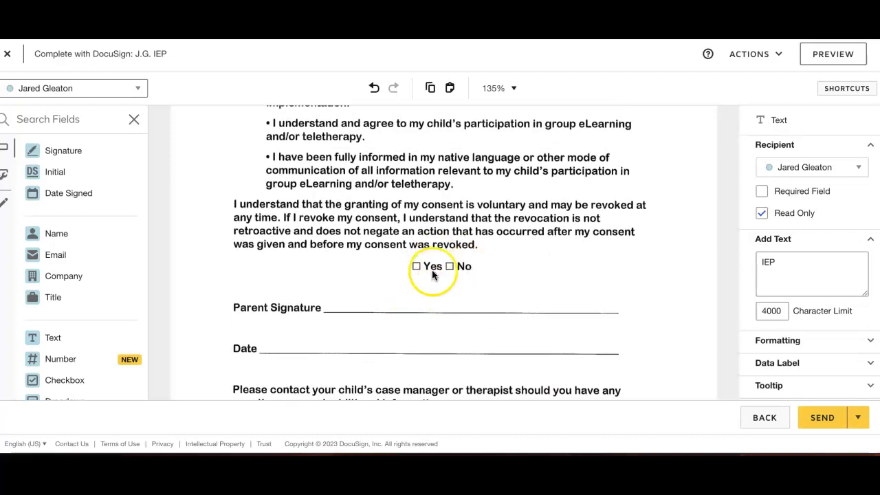
scroll(108, 245, "down", 2)
left_click(89, 88)
left_click(88, 112)
scroll(31, 259, "down", 1)
left_click_drag(31, 260, 411, 265)
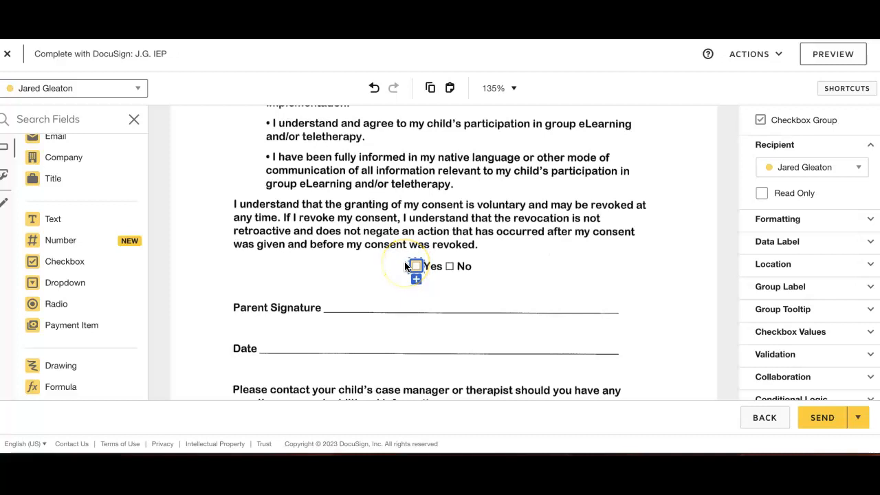
Step: Place a Signature field for the first recipient on the consent form's Parent Signature line
scroll(59, 236, "up", 3)
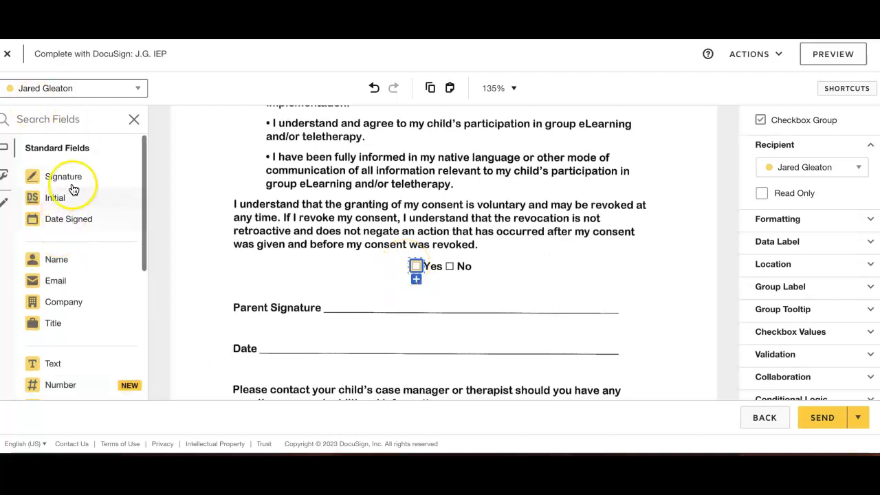
left_click(68, 175)
left_click(340, 290)
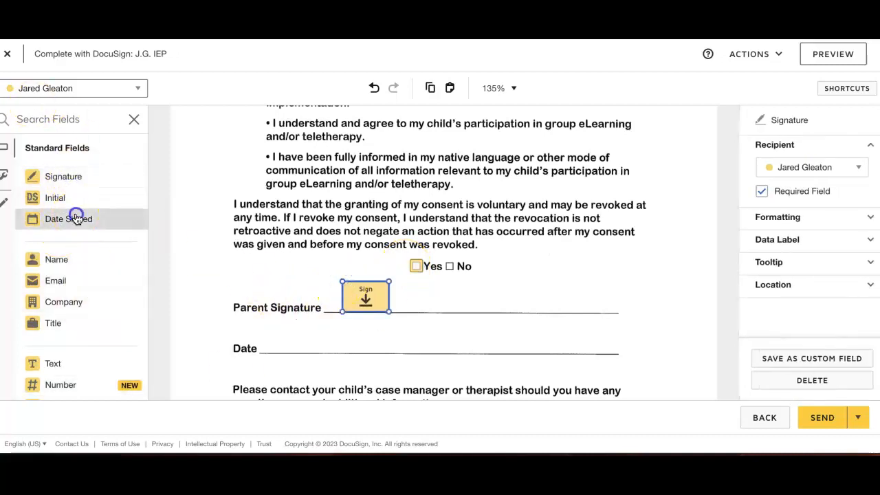
left_click(73, 217)
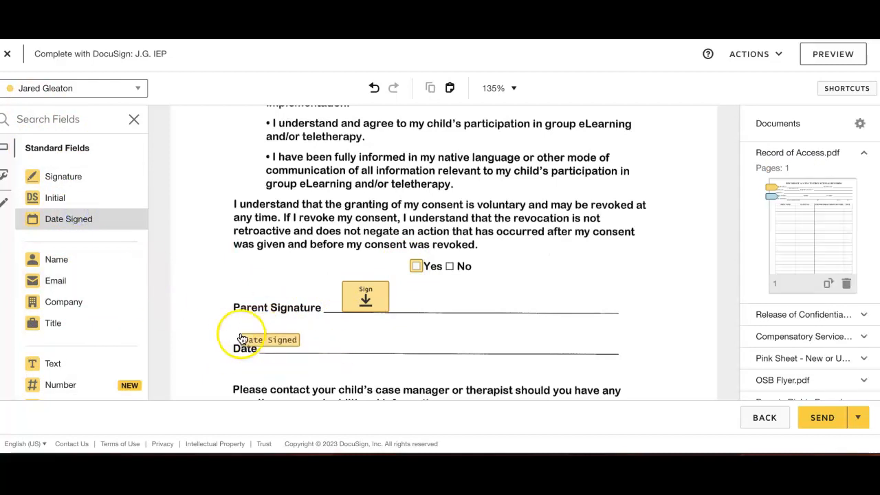
left_click(260, 338)
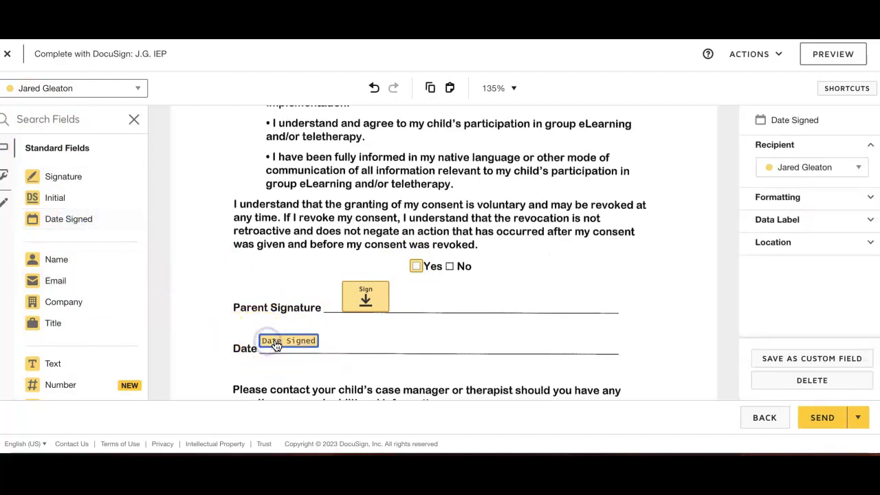
key("Delete")
Step: Place a Text field on the consent form's Date line, make it read-only and not required, and enter 12/13/2023
left_click(55, 363)
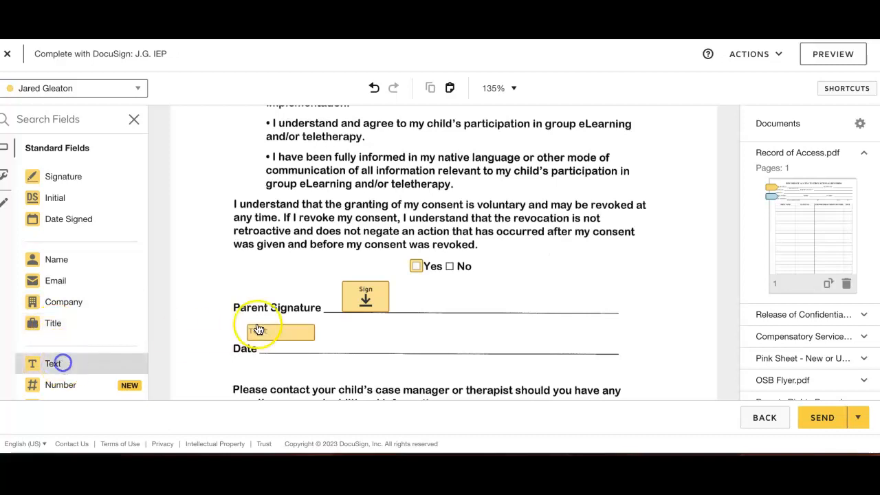
left_click(260, 337)
left_click(814, 254)
left_click(752, 212)
left_click(762, 193)
left_click(767, 258)
type("12/13/2023")
left_click(624, 334)
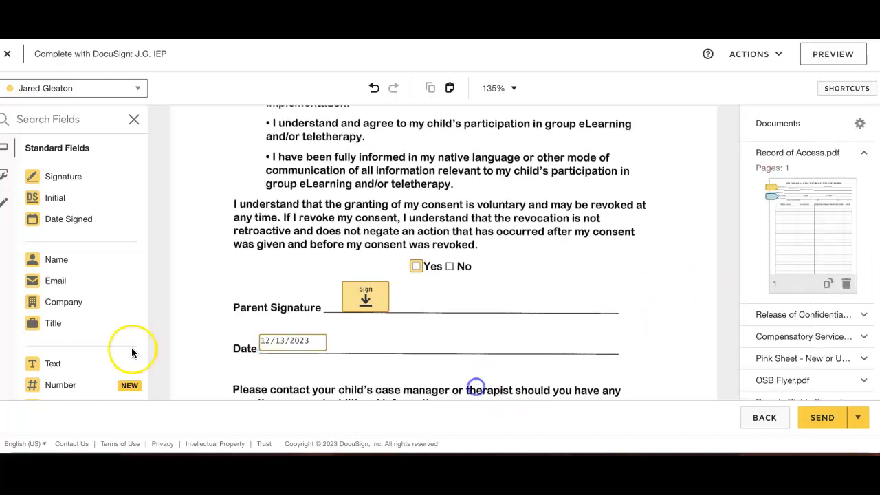
scroll(717, 249, "up", 1)
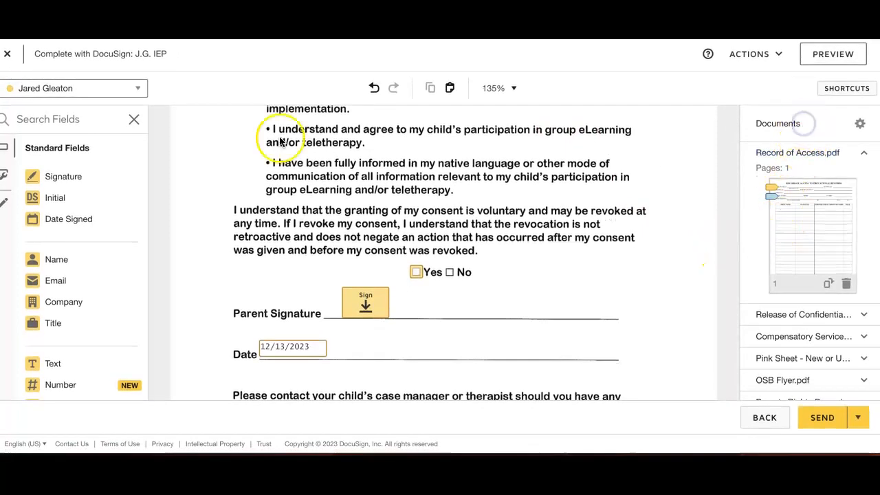
left_click(294, 348)
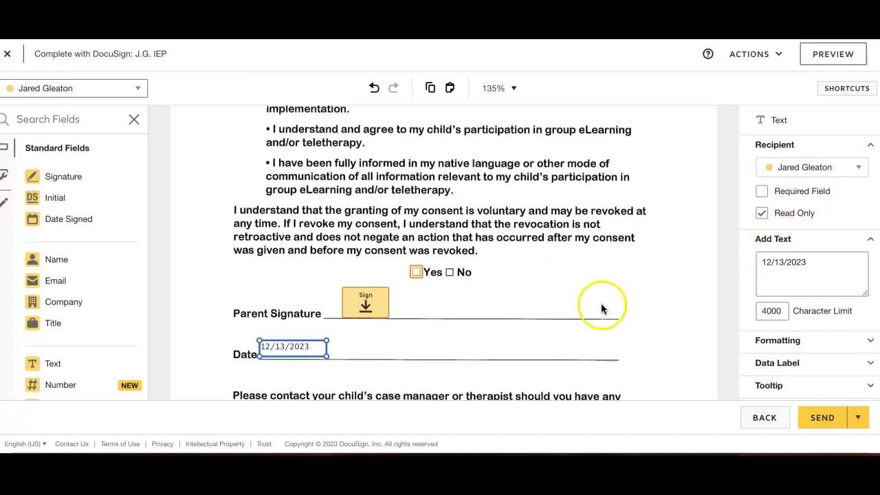
left_click_drag(351, 344, 248, 349)
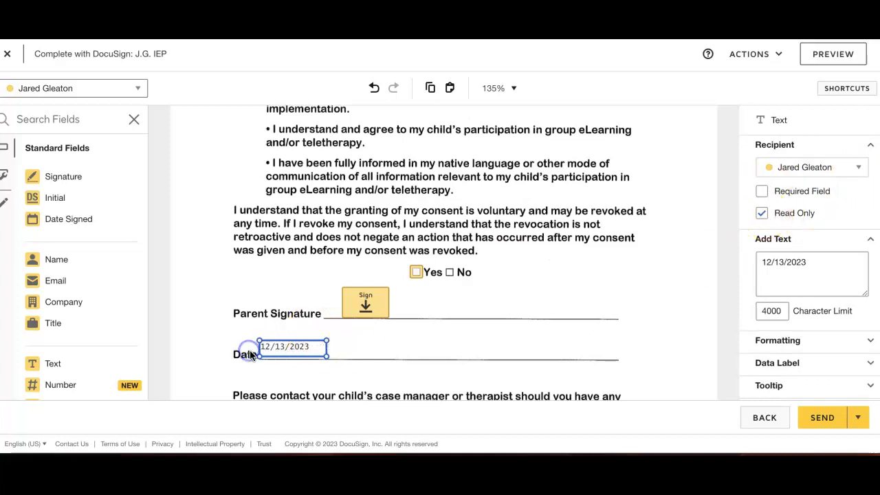